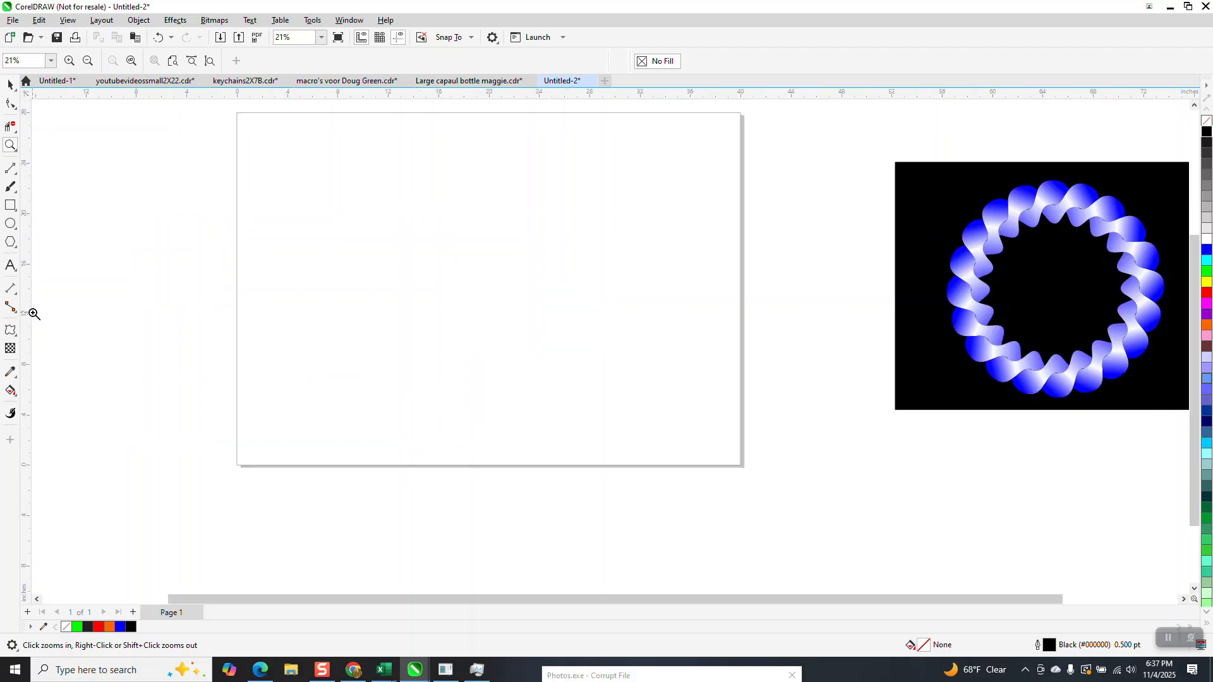
Step: Draw a circle about 21.12 inches across at the page center and apply a Zipper distortion with frequency 3
click(10, 224)
drag(587, 177, 444, 437)
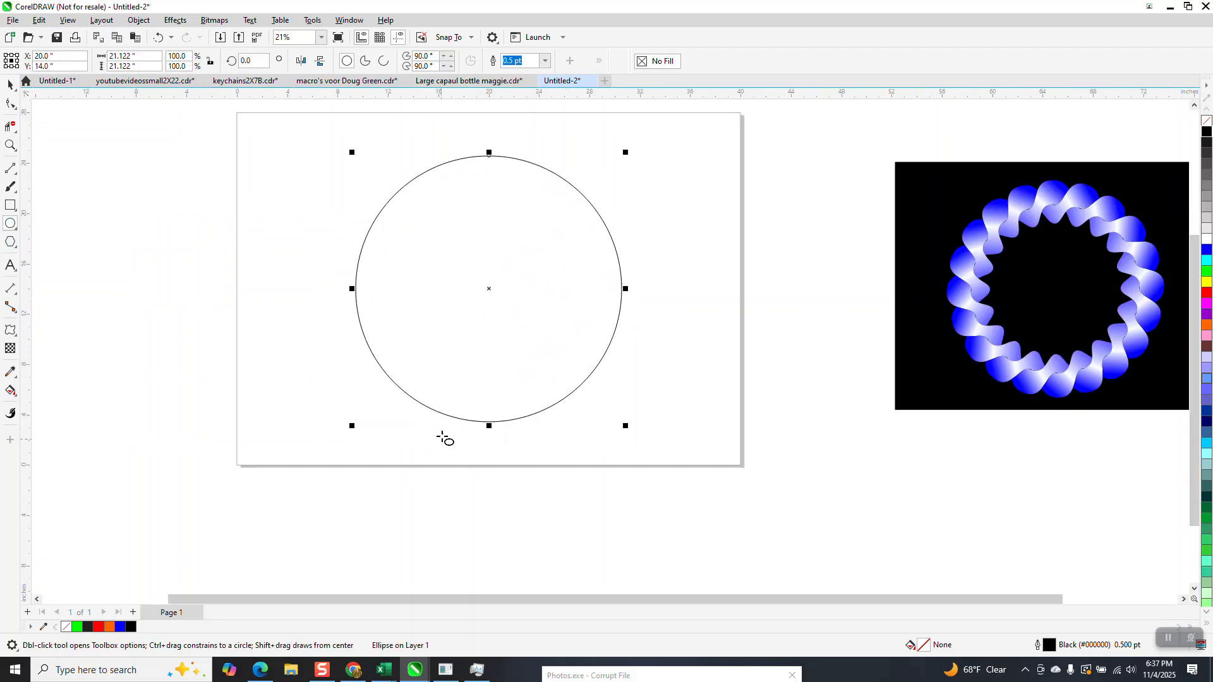
click(11, 330)
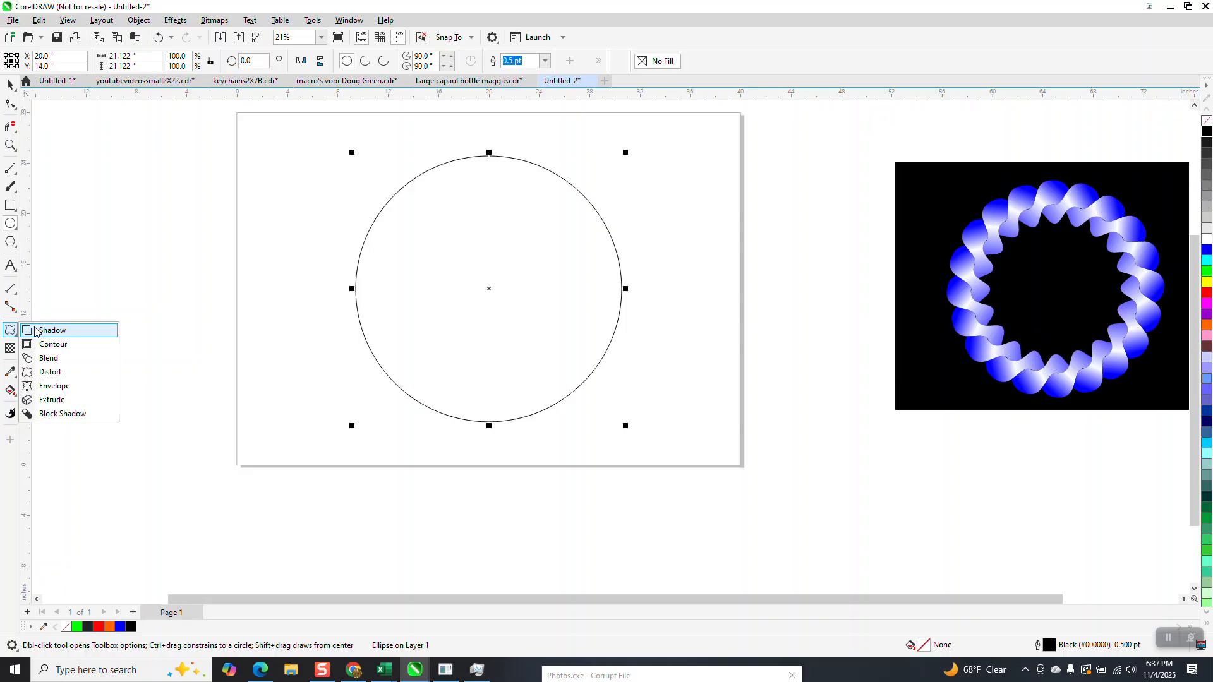
click(53, 372)
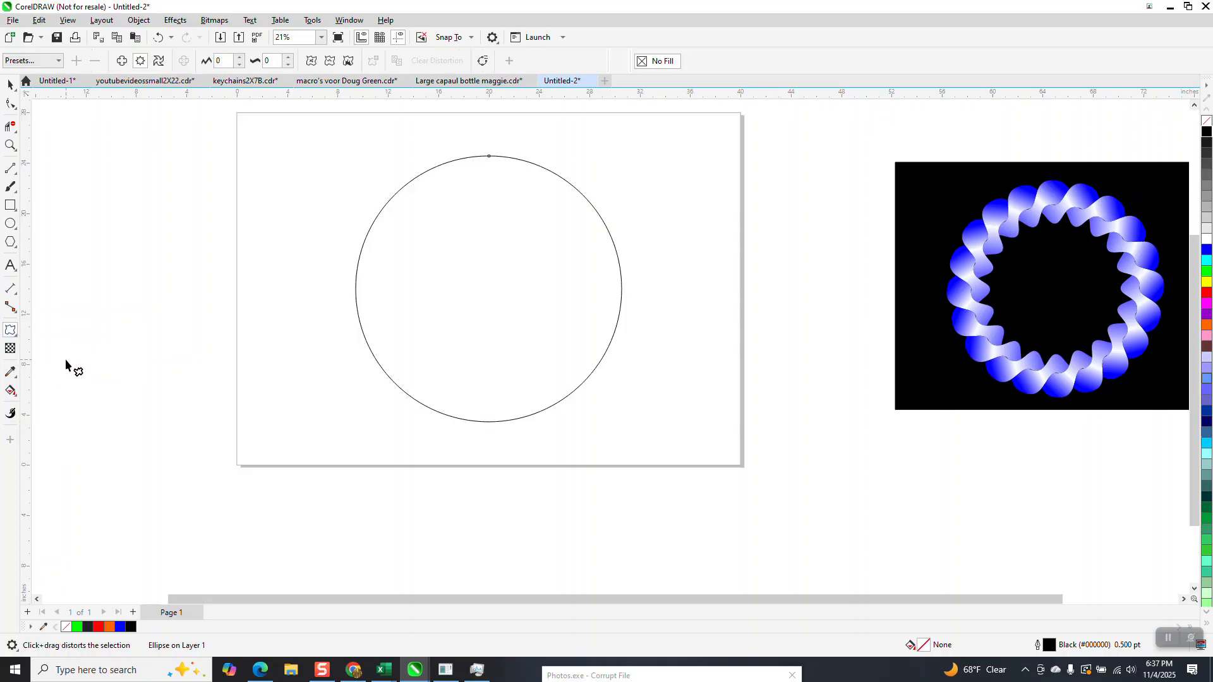
click(288, 57)
click(288, 58)
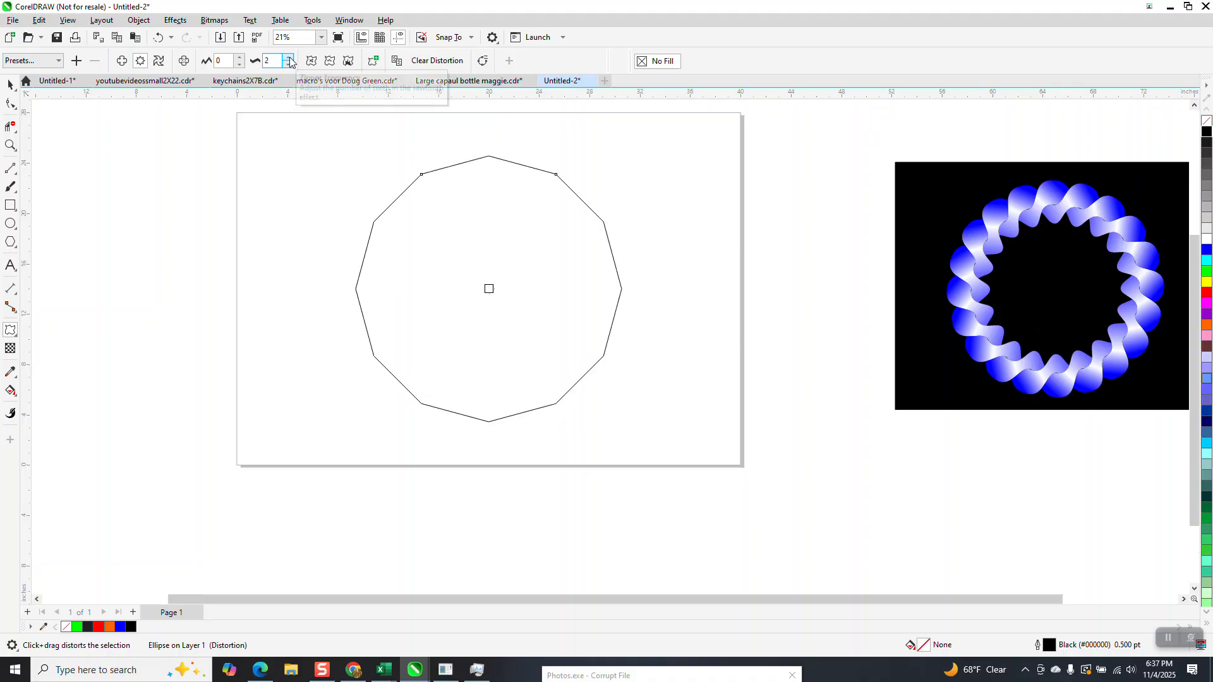
click(289, 57)
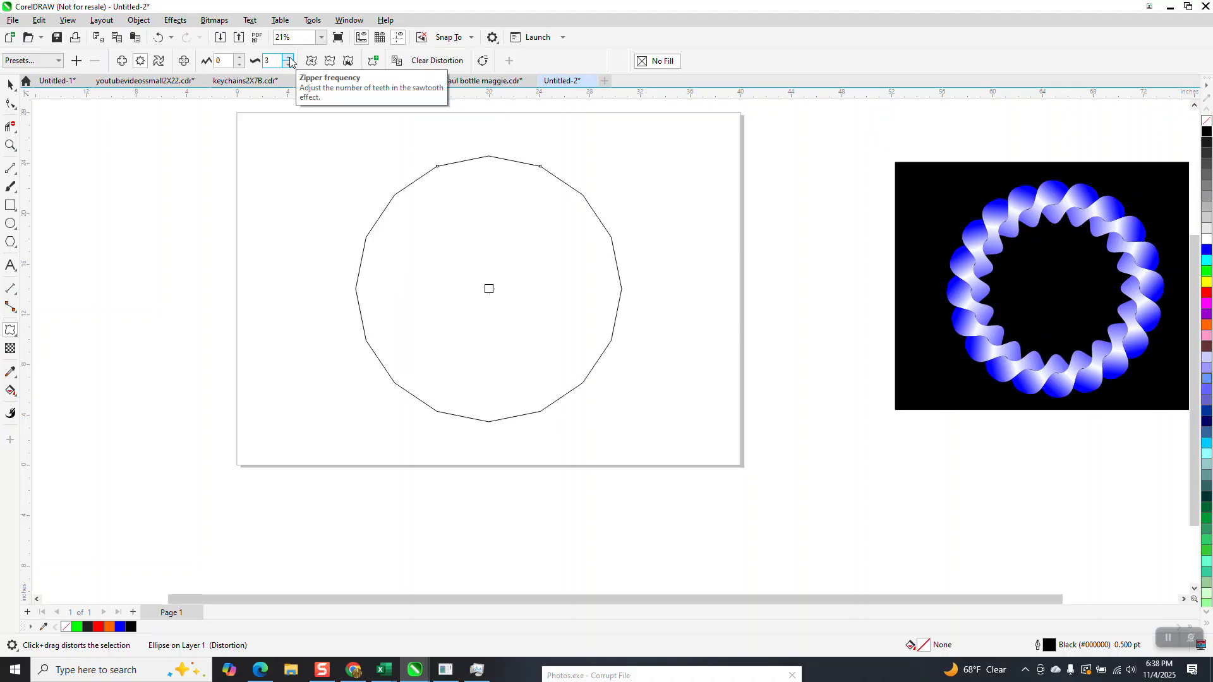
Step: Set the circle's zipper amplitude to 40 and apply smooth distortion to round its points
click(226, 60)
text(3)
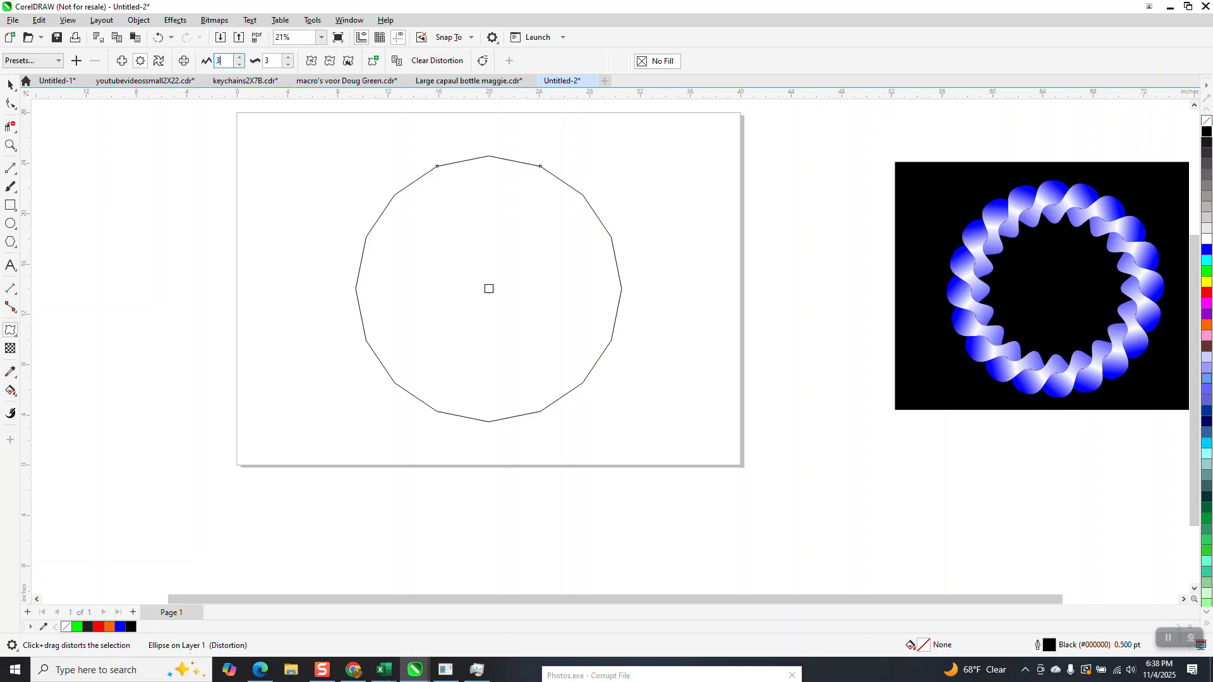
text(0)
key(Return)
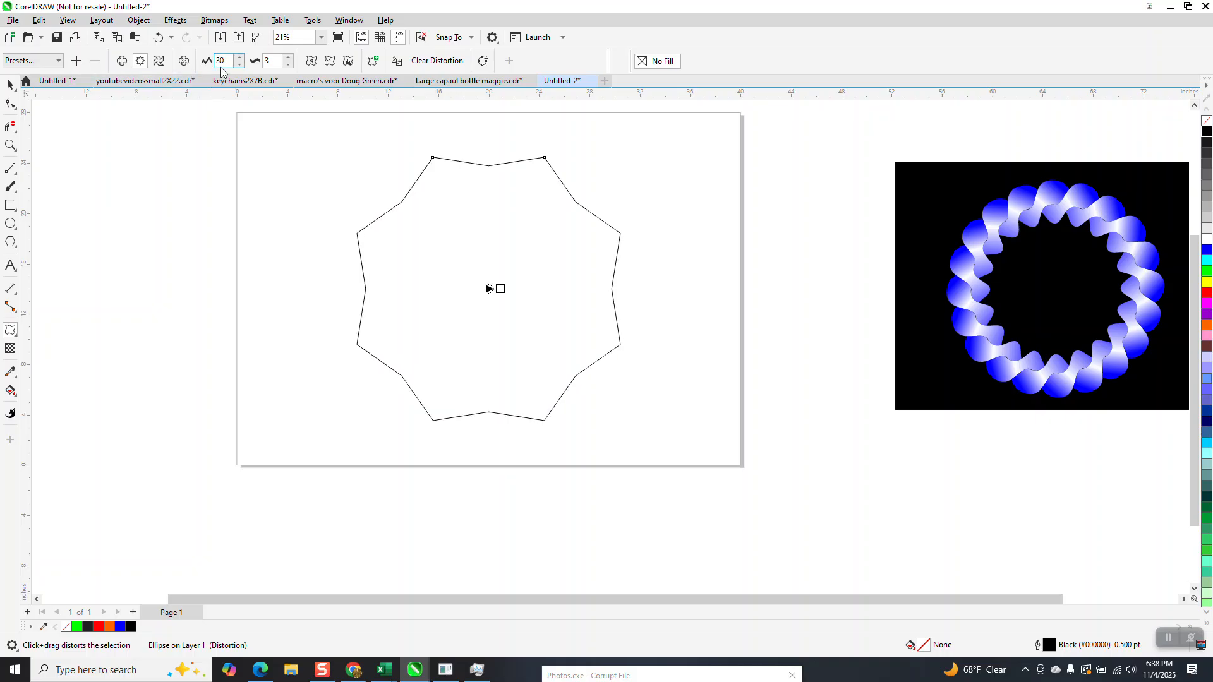
click(240, 59)
click(240, 58)
click(240, 58)
click(240, 58)
click(241, 58)
click(240, 58)
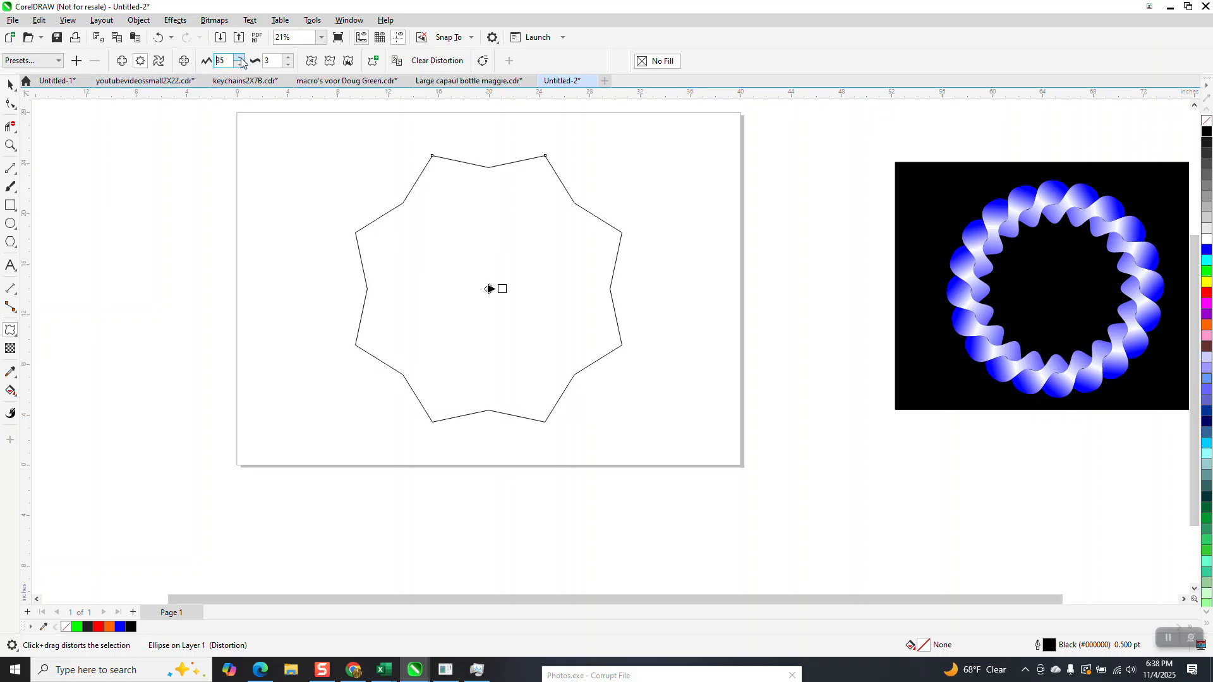
click(241, 58)
click(241, 58)
click(240, 59)
click(241, 59)
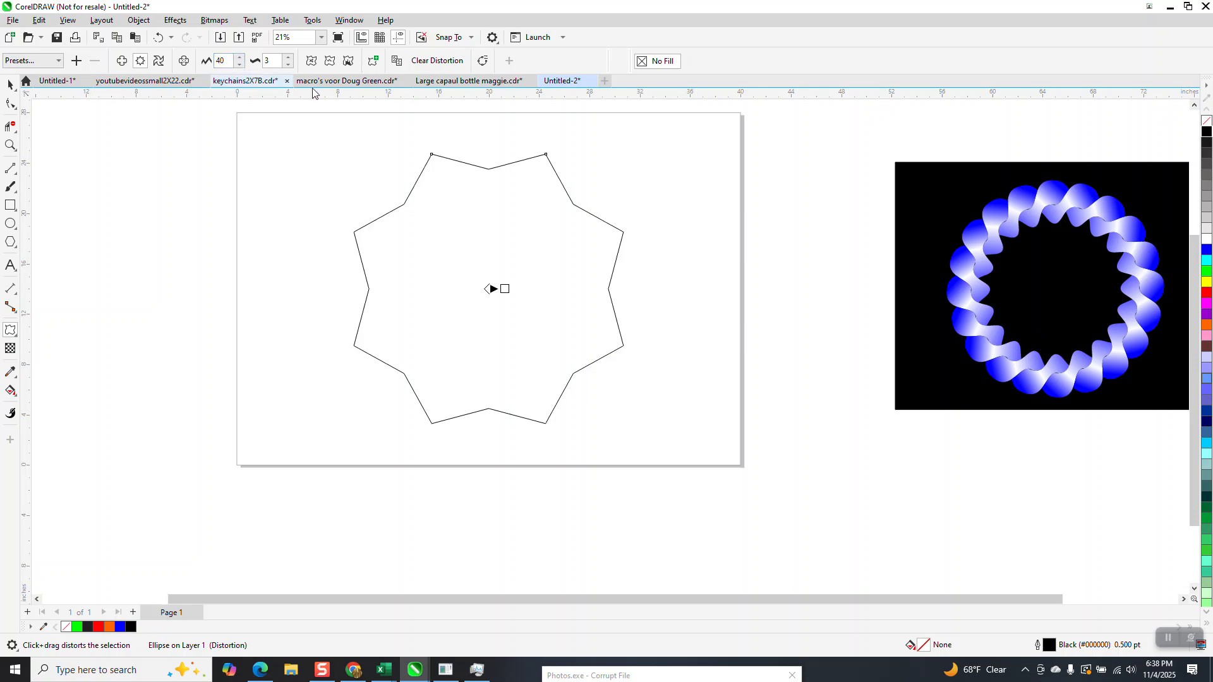
click(330, 61)
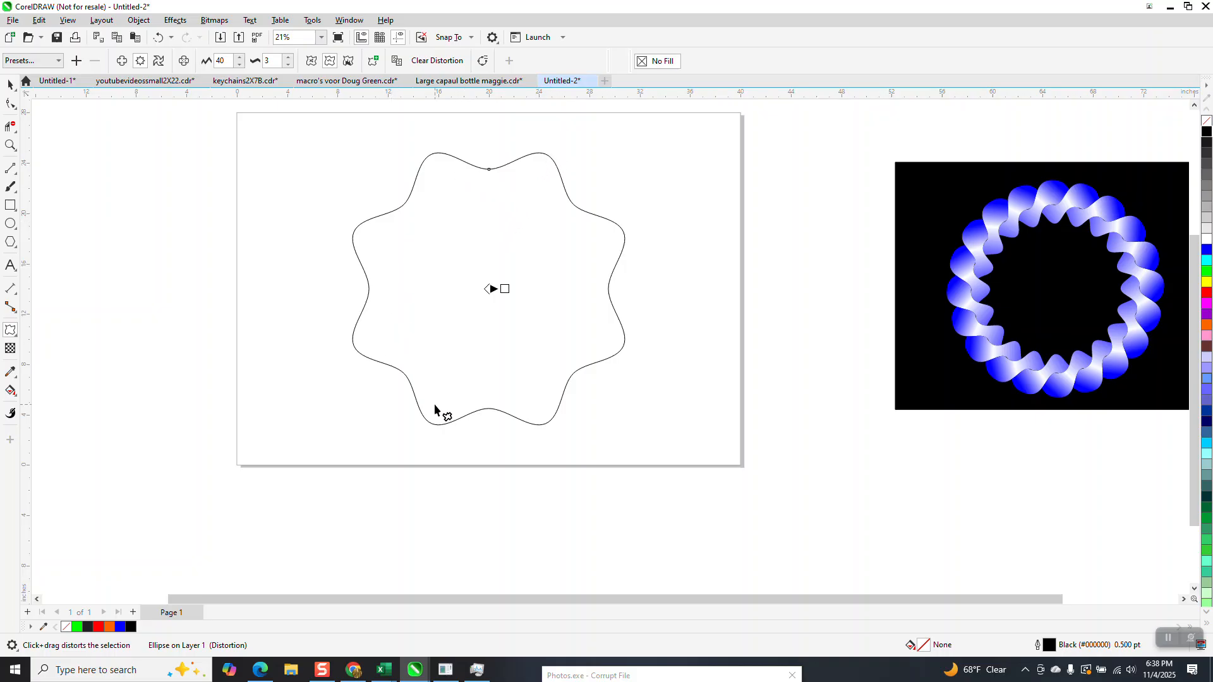
Step: Raise the zipper frequency of the wavy shape to 4
click(10, 85)
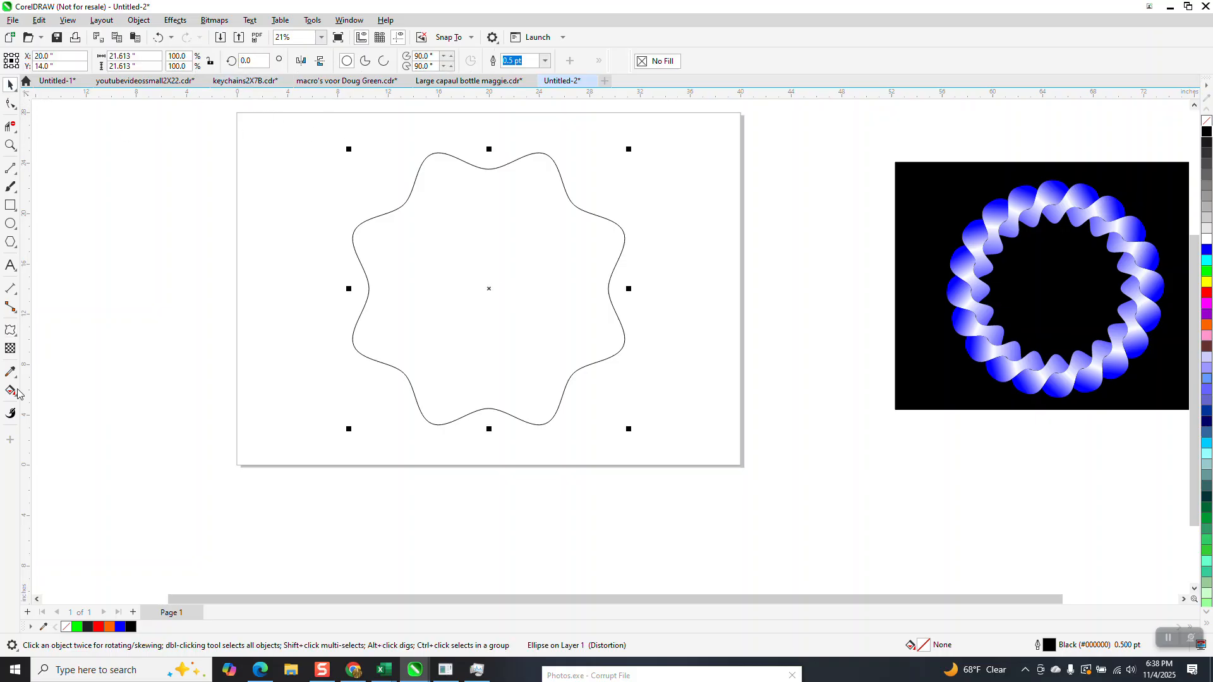
click(10, 330)
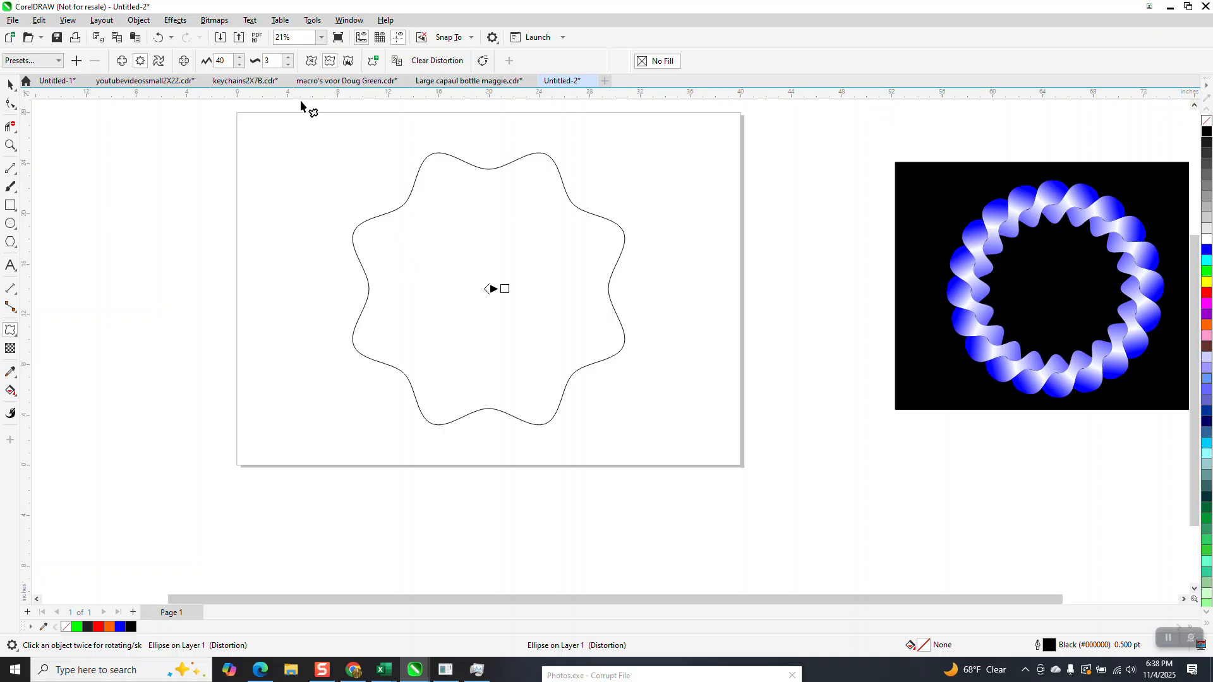
click(288, 58)
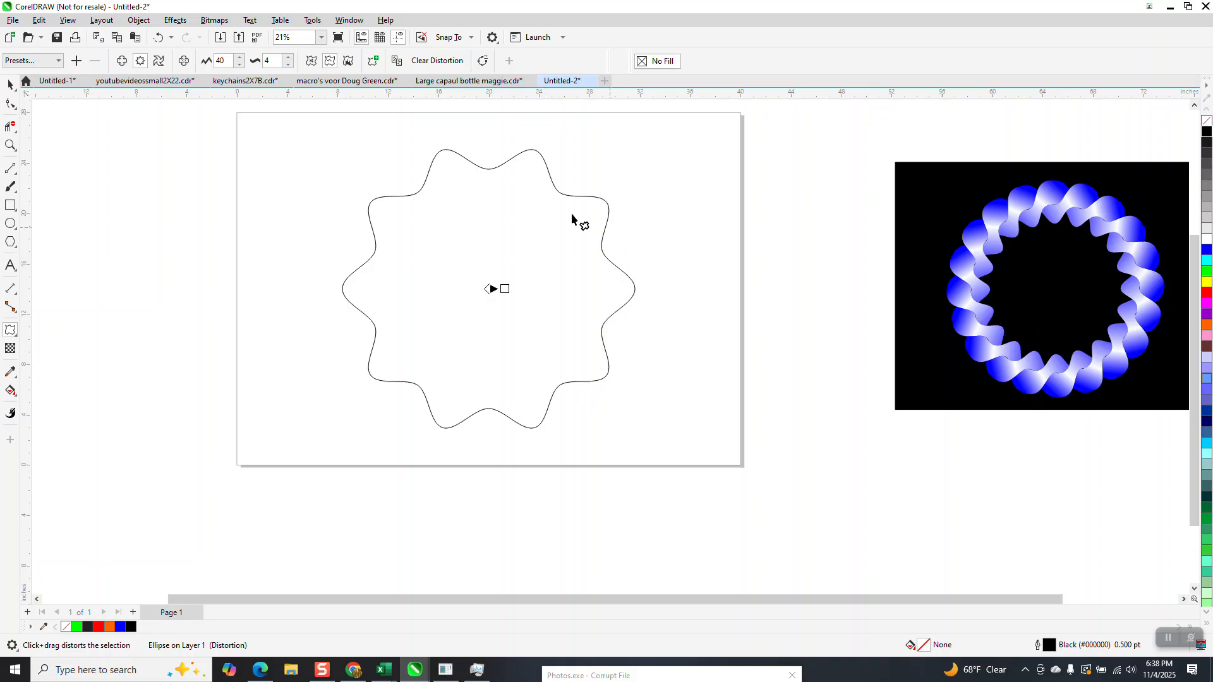
click(10, 85)
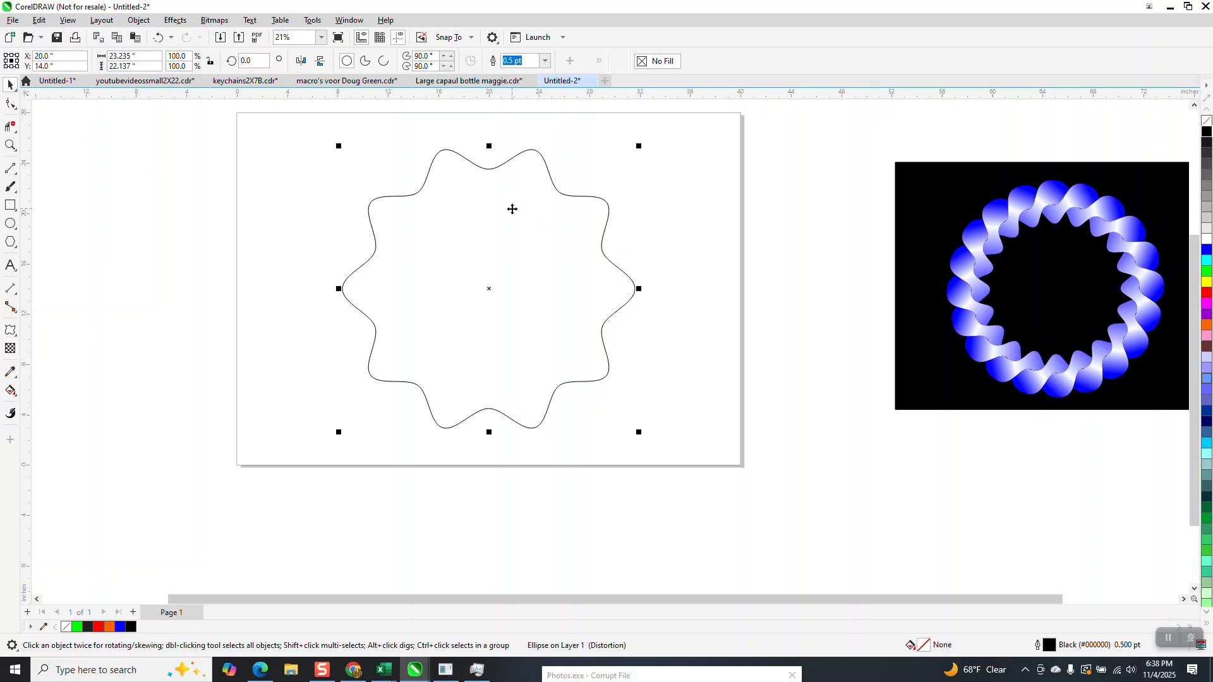
Step: Duplicate the wavy shape in place and rotate the copy 18 degrees around its center
right_click(513, 209)
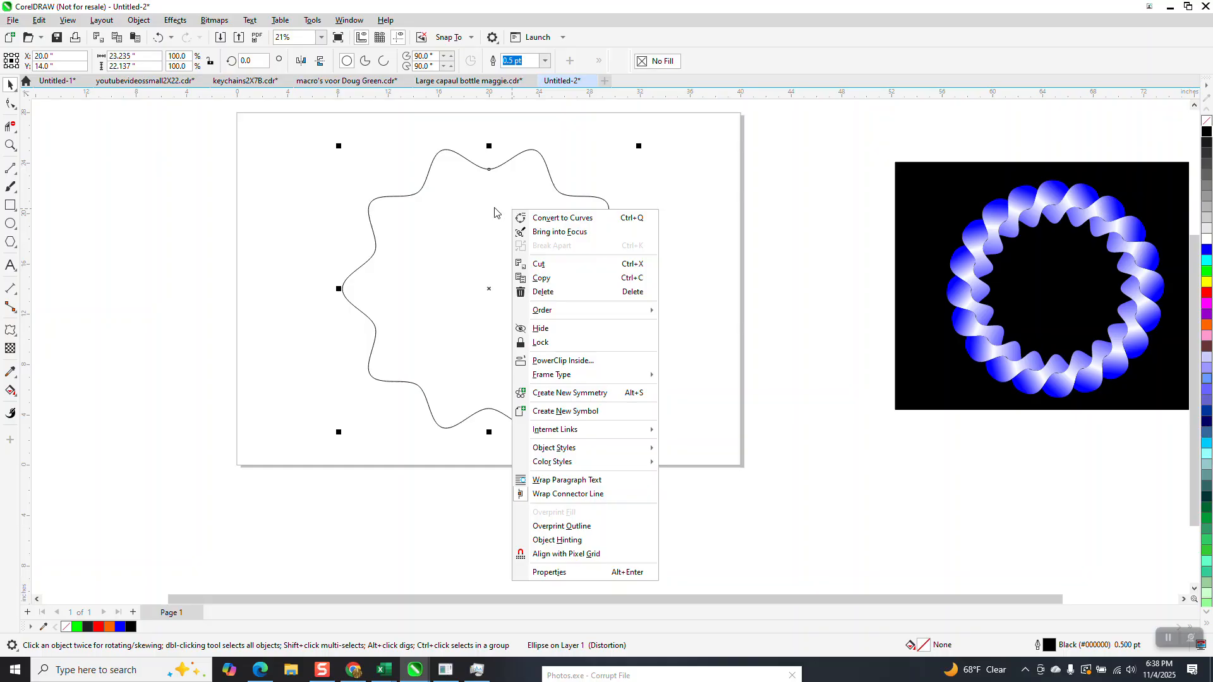
click(548, 201)
click(492, 276)
click(492, 288)
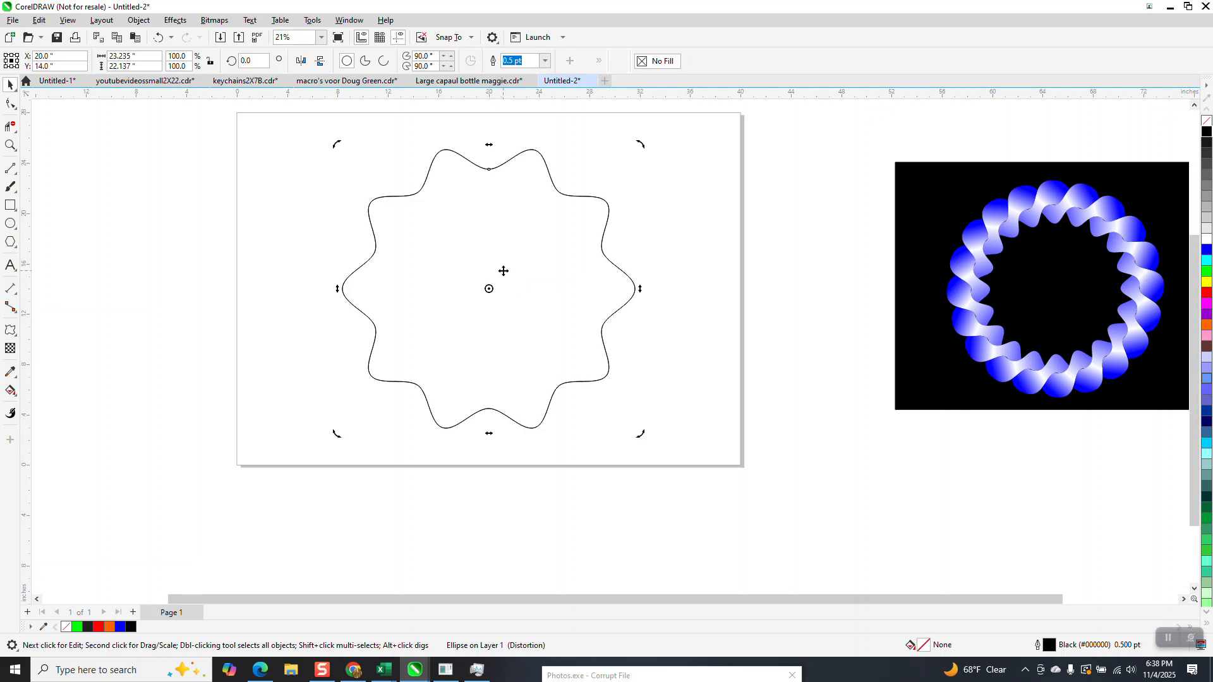
click(253, 60)
text(18)
key(Return)
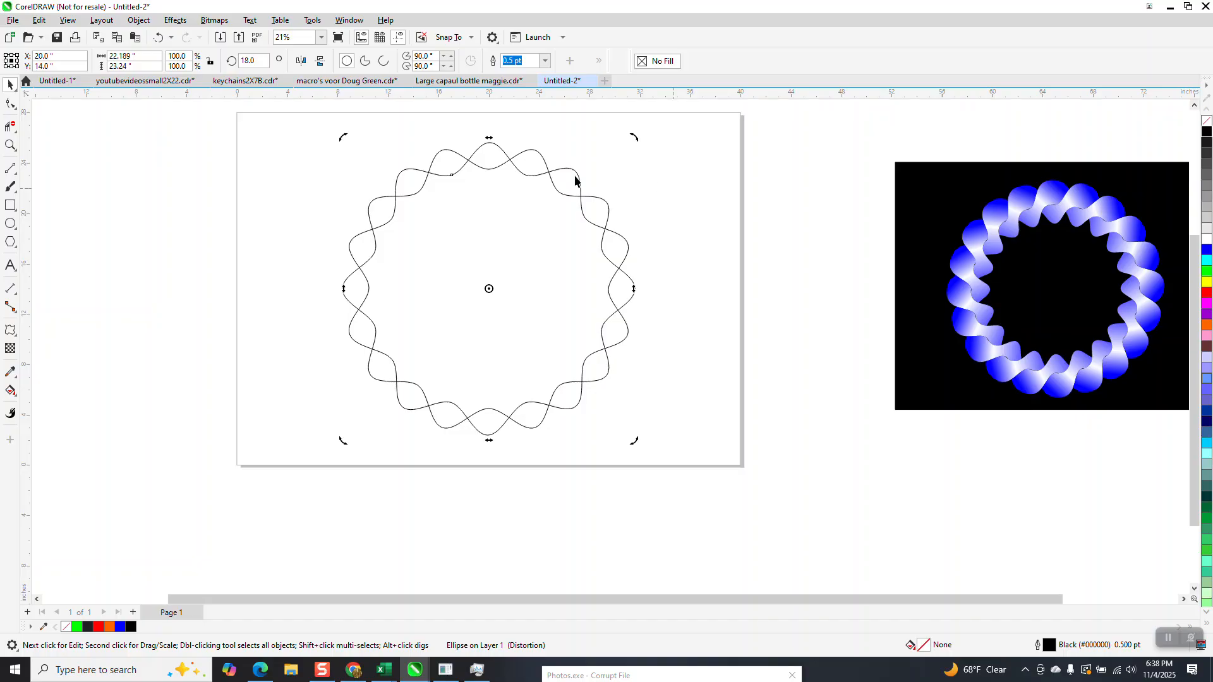
Step: Group the two wavy outlines and make a concentric copy of the group scaled to about 81.4%
key(ctrl+a)
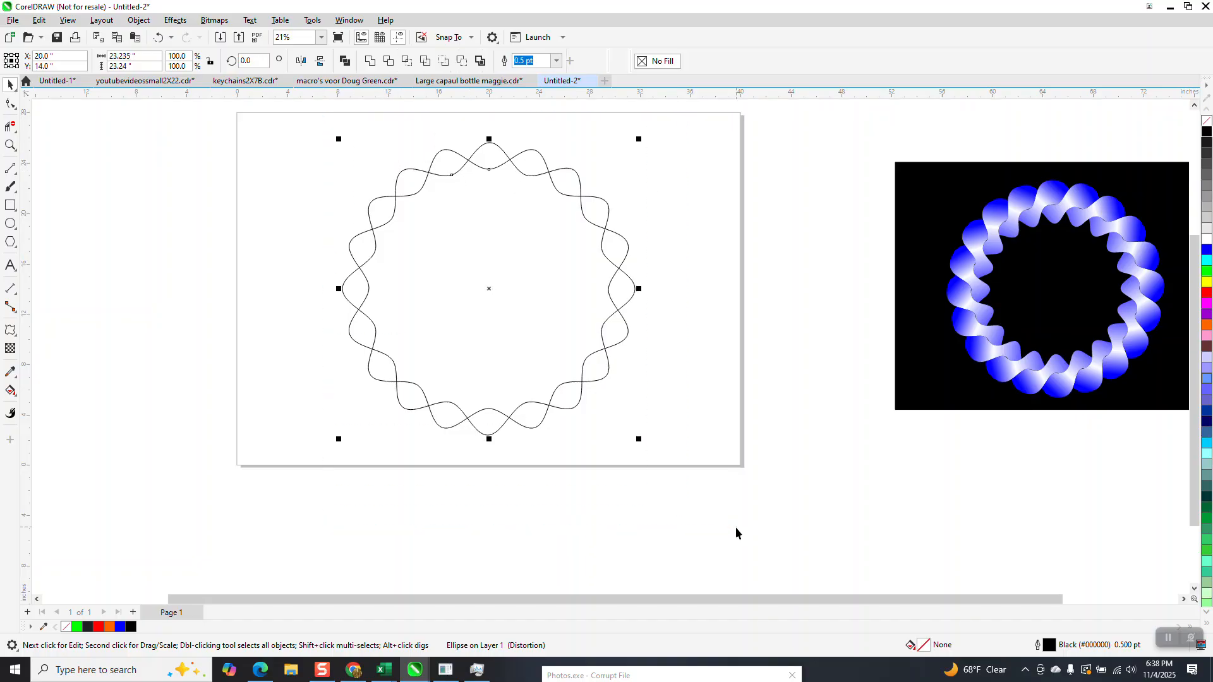
key(ctrl+g)
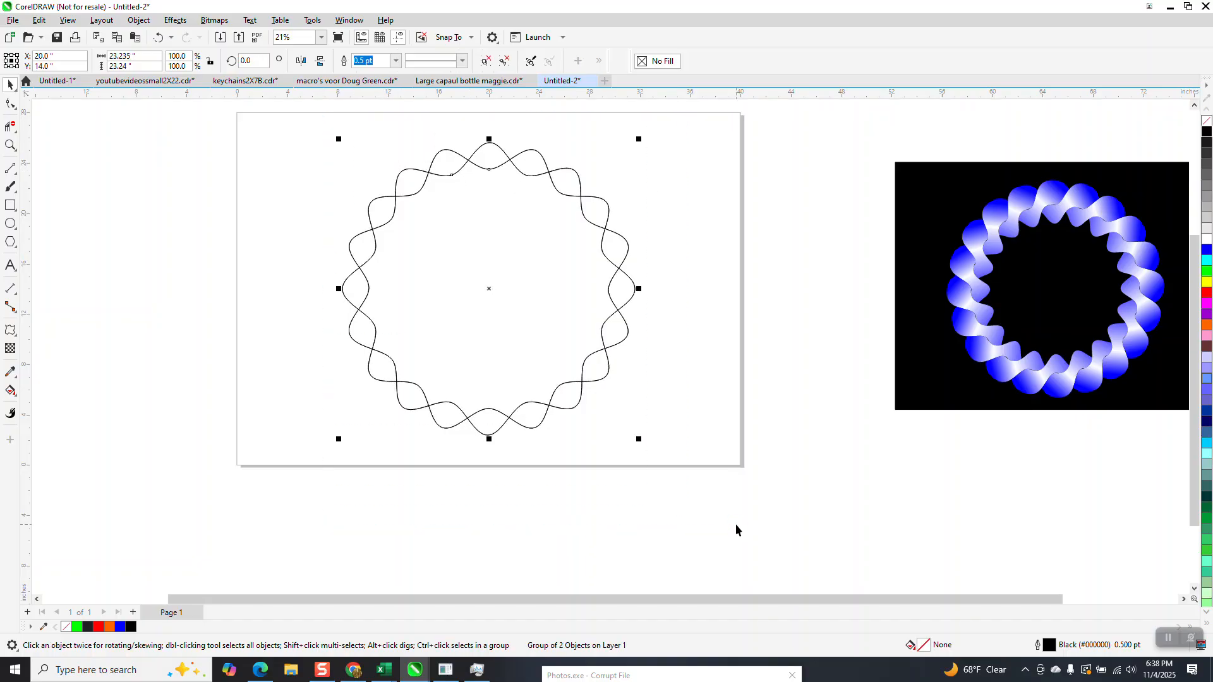
drag(642, 139, 614, 164)
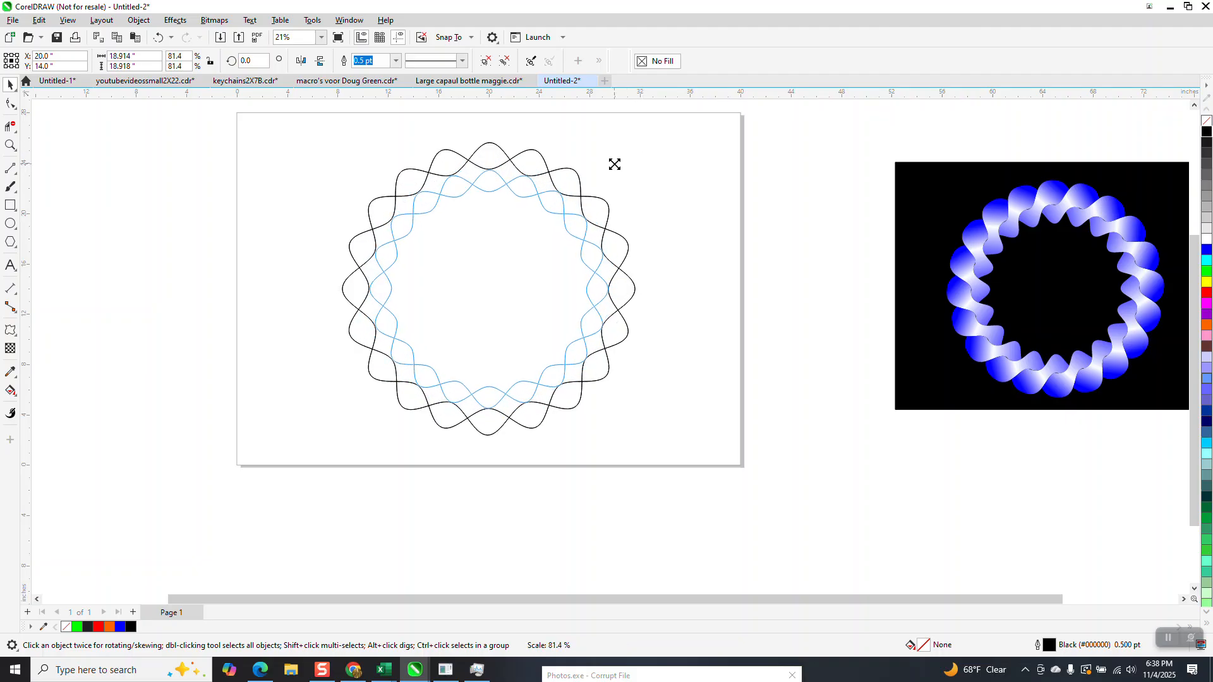
drag(614, 162, 612, 161)
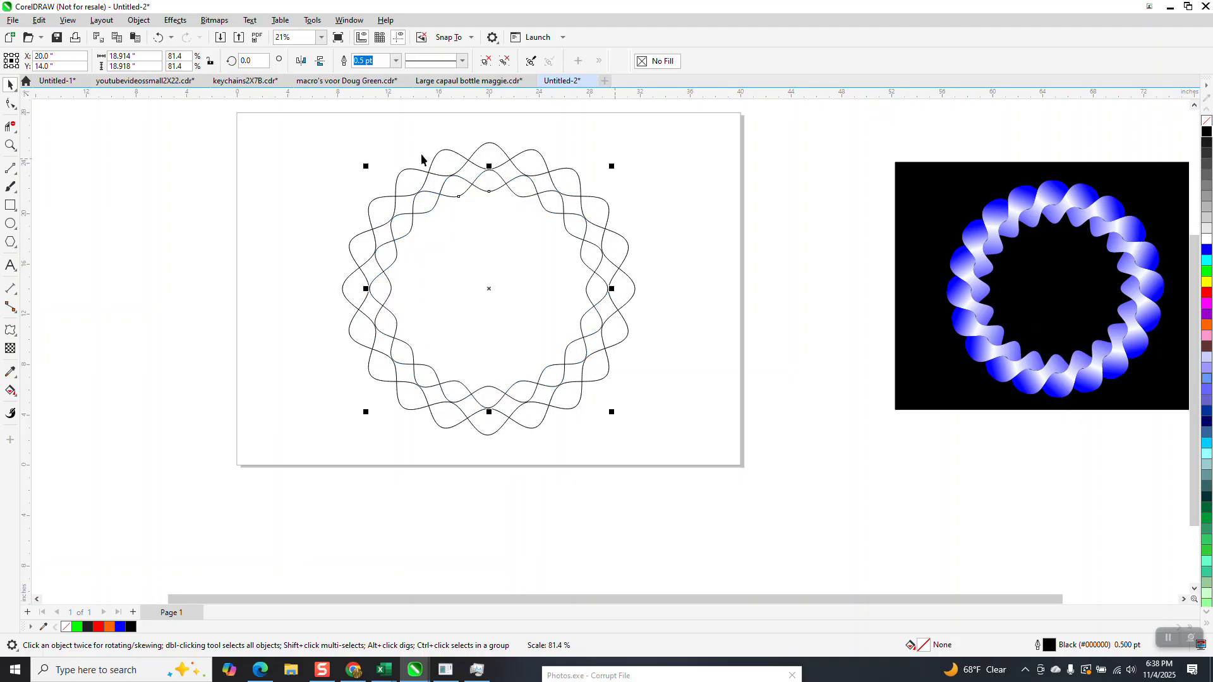
Step: Enlarge the inner wavy group slightly about its center to about 81.9% so its peaks meet the outer outlines
click(11, 145)
click(485, 248)
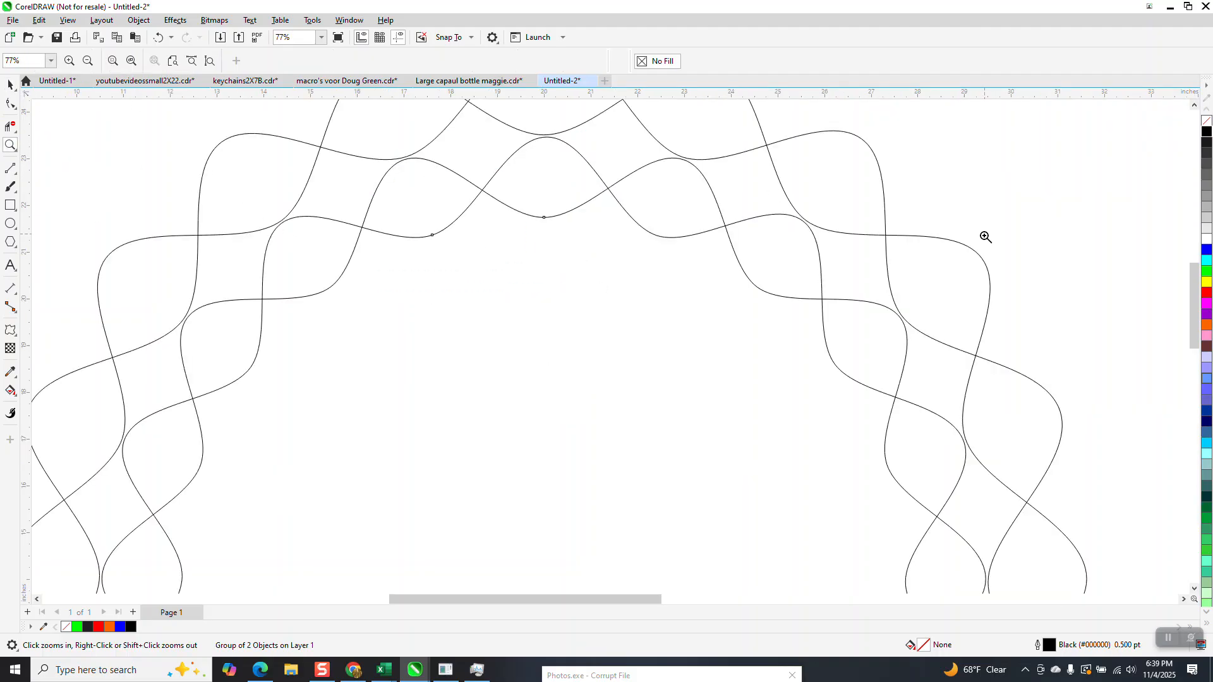
click(10, 85)
drag(991, 134, 993, 131)
Step: Group the outer and inner wavy outlines together
scroll(412, 259, down, 4)
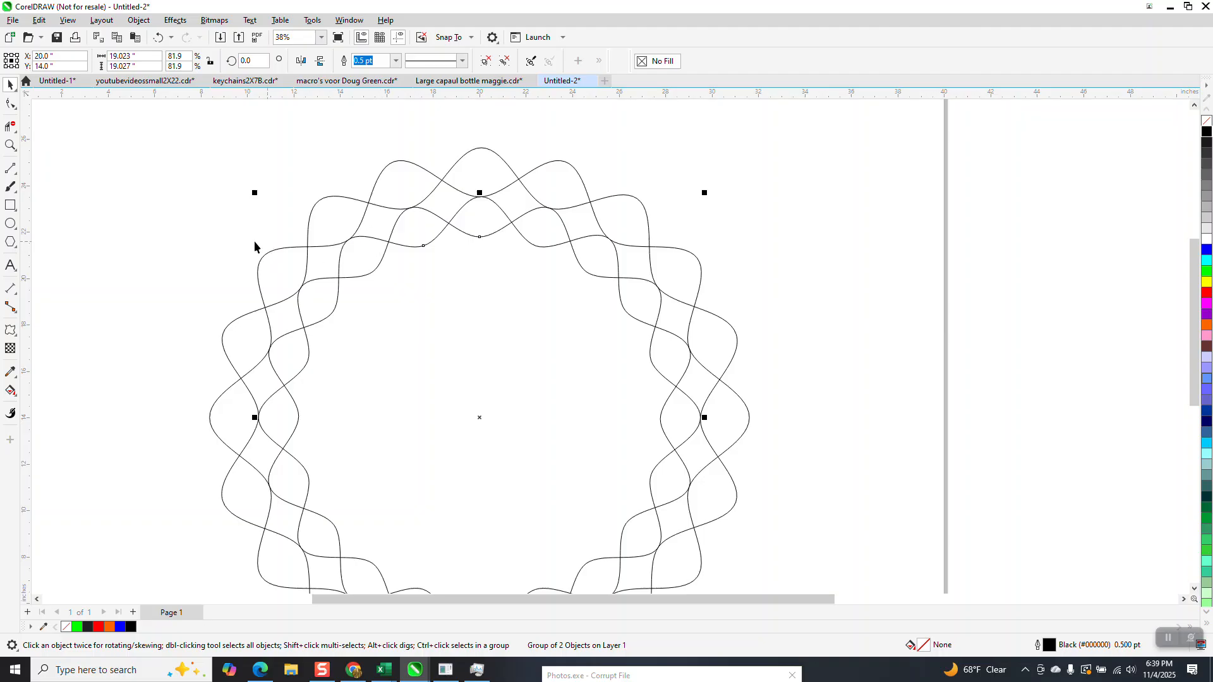
scroll(199, 154, down, 1)
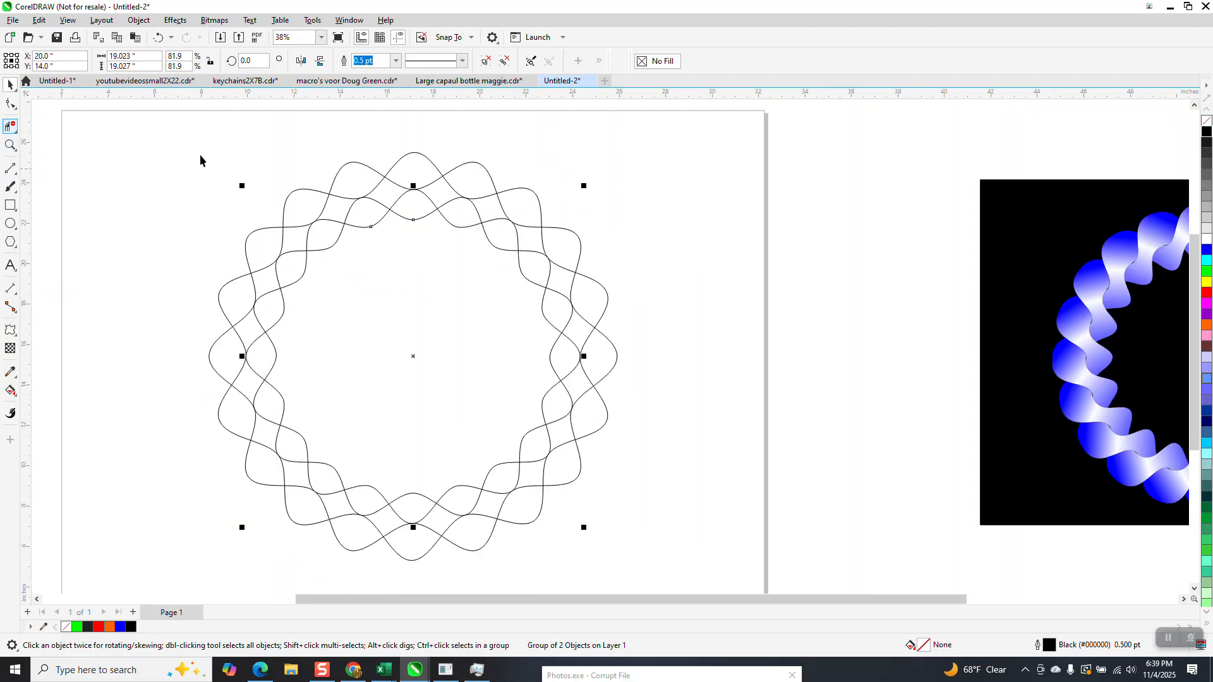
mouse_move(198, 152)
mouse_down()
mouse_move(409, 427)
mouse_move(700, 579)
mouse_up()
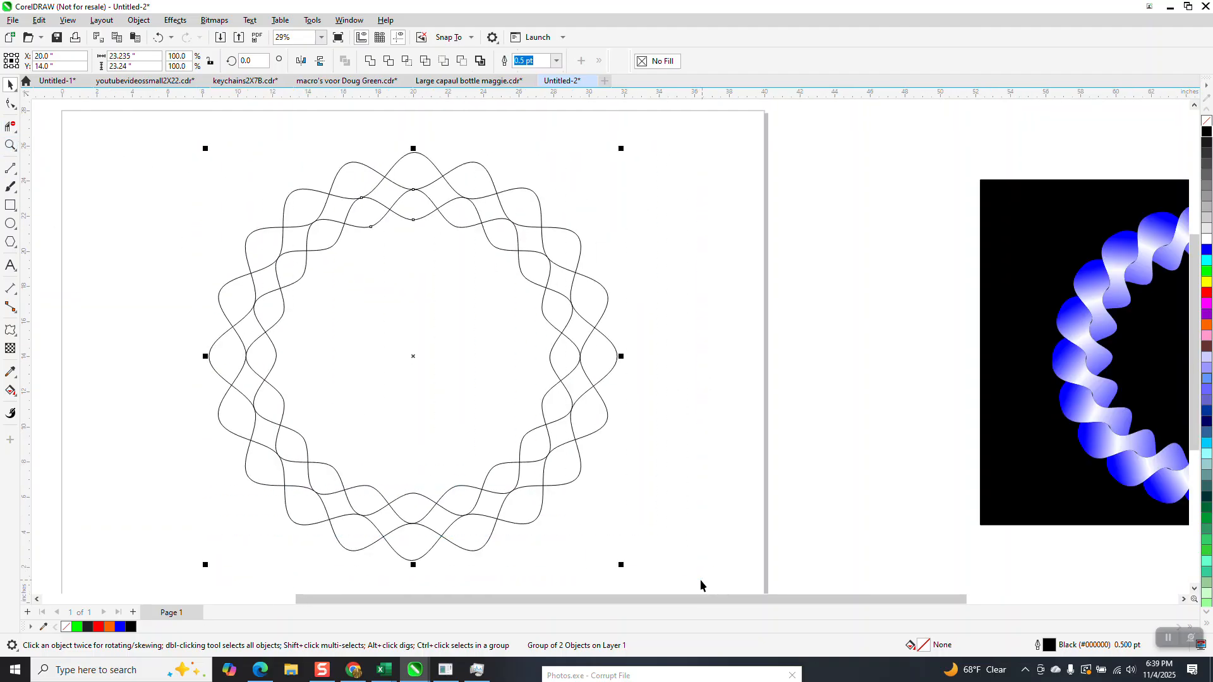
key(ctrl+g)
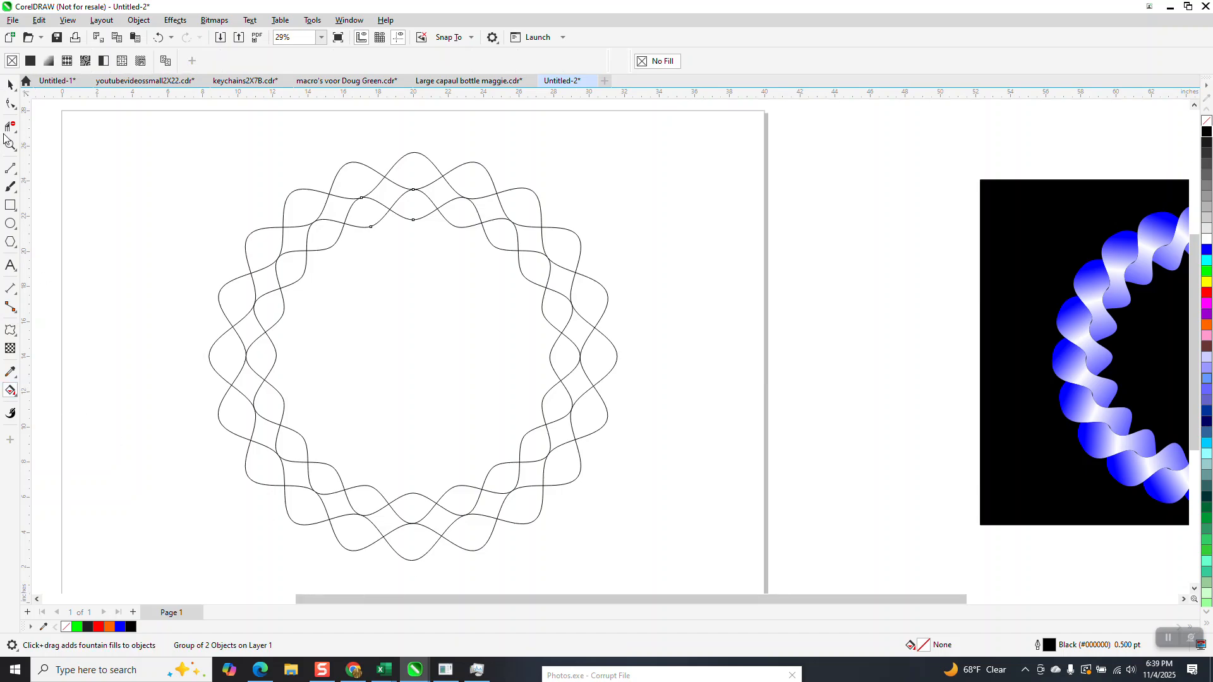
Step: Remove the crossing line segments inside one twist section near the ring's top with Virtual Segment Delete
click(10, 126)
click(397, 191)
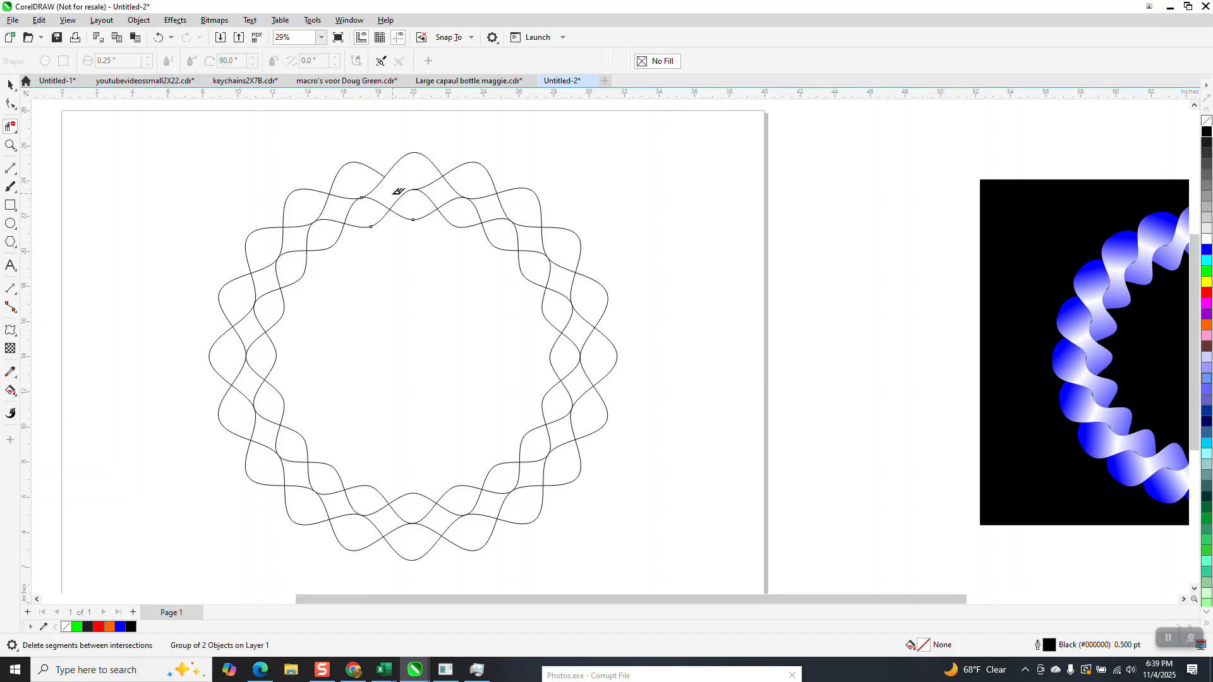
click(377, 201)
Step: Smart Fill the opened twist section with blue and move the grouped ring outlines away, down and to its right
key(space)
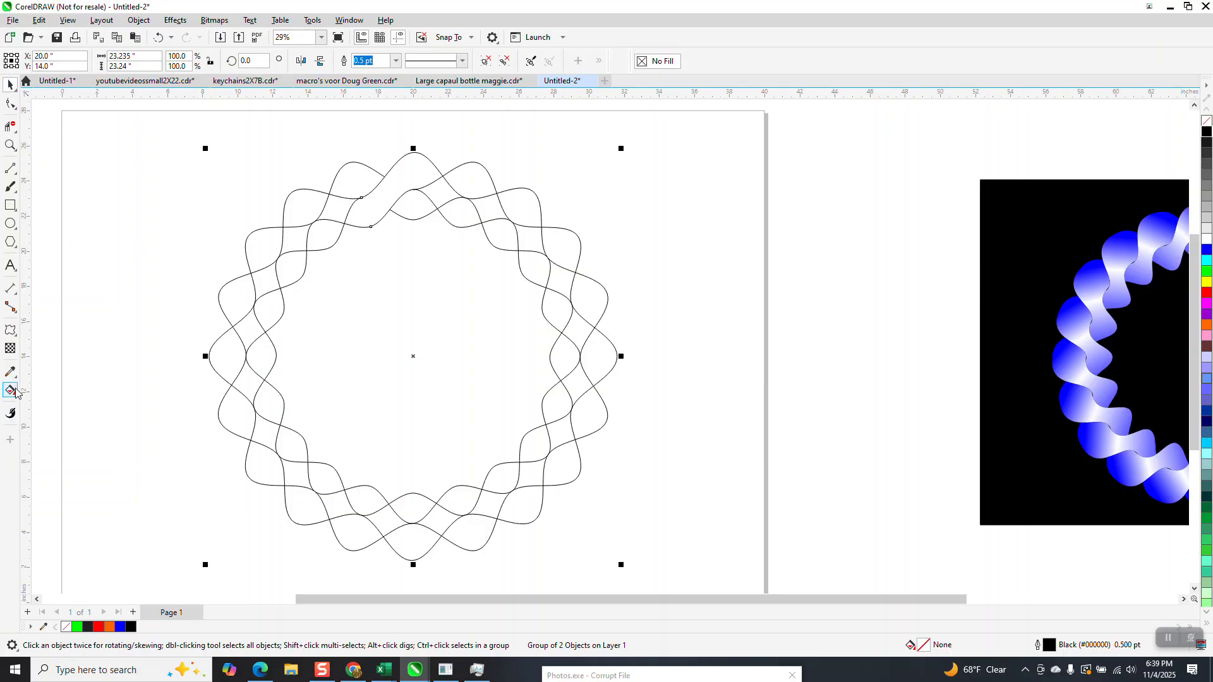
click(17, 400)
click(53, 403)
click(395, 189)
scroll(314, 217, down, 2)
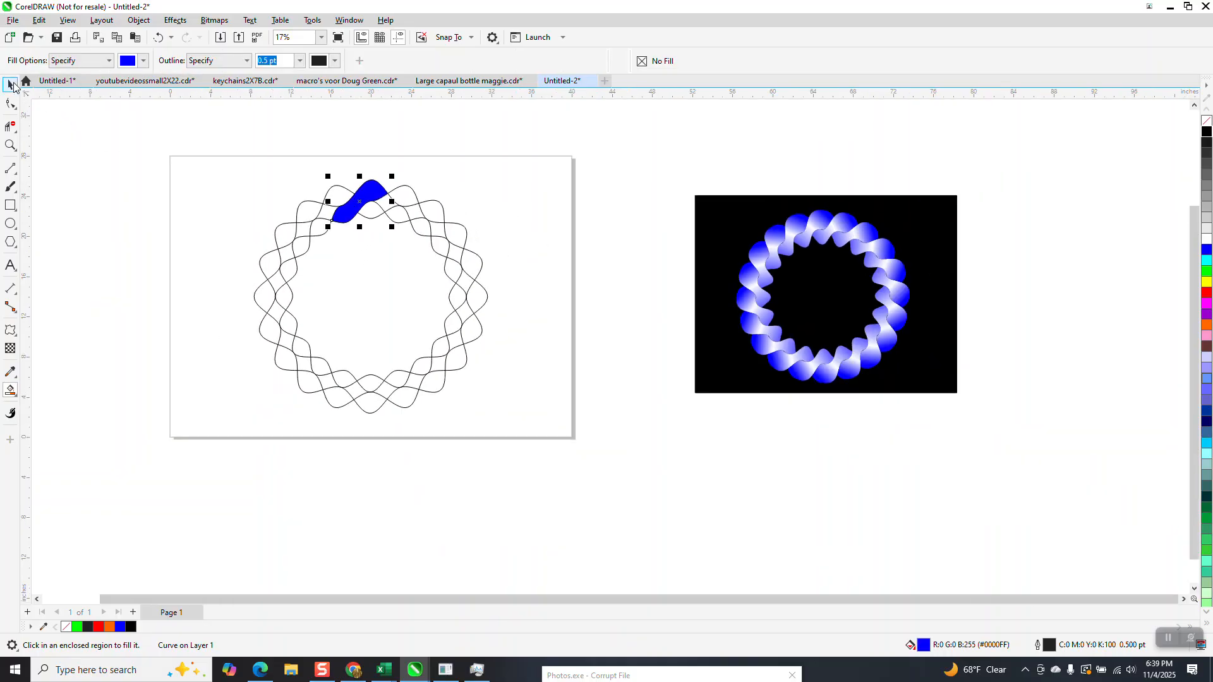
click(10, 84)
drag(425, 215, 755, 392)
Step: Apply a linear blue-to-white fountain fill to the twist shape, running from its upper-right end past its lower-left tip
click(9, 146)
click(335, 187)
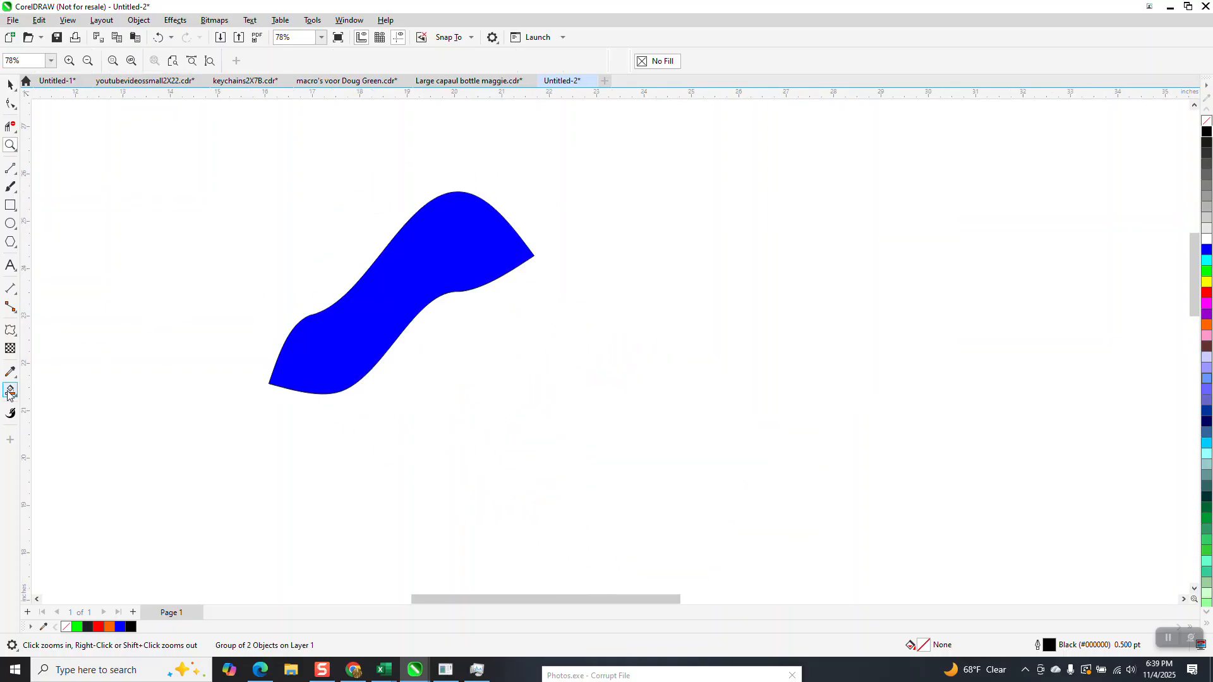
click(10, 84)
click(390, 273)
click(11, 392)
click(62, 390)
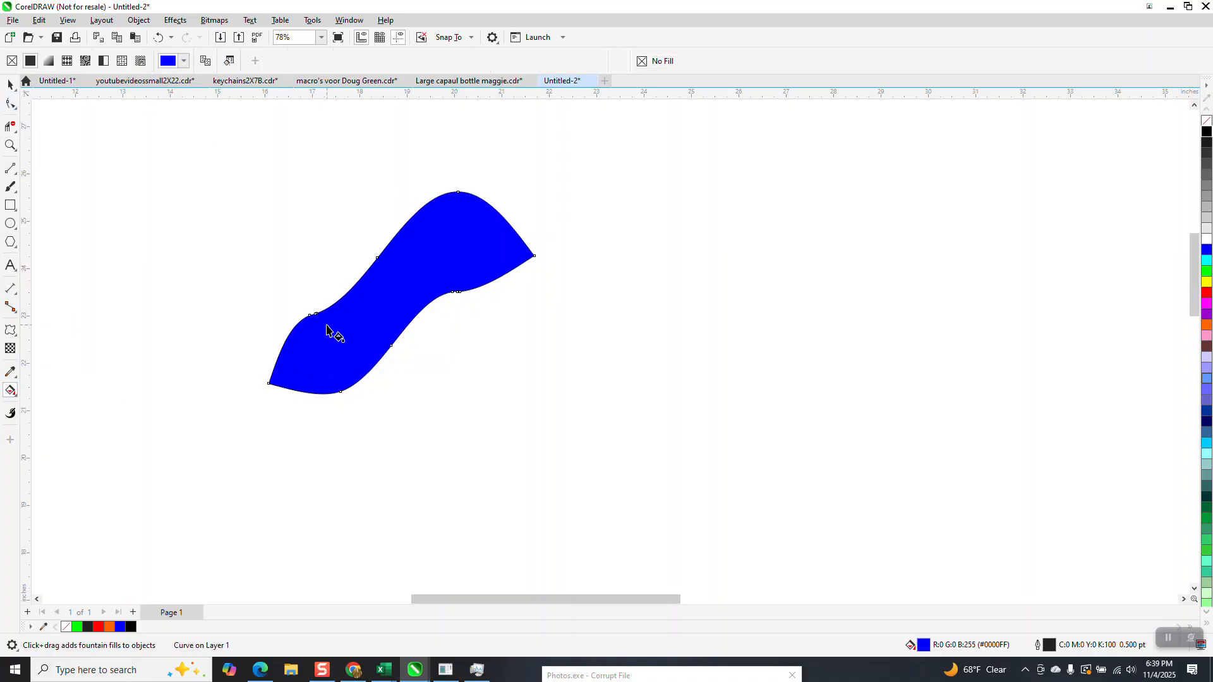
drag(490, 245, 235, 392)
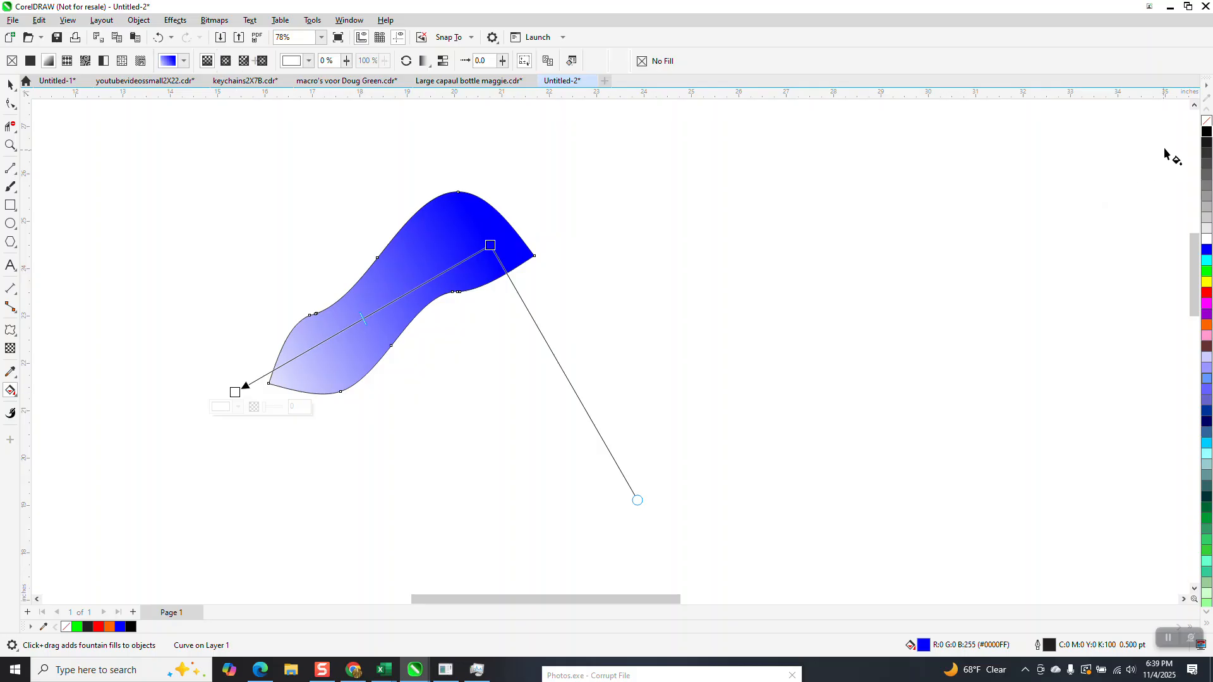
Step: Make the gradient's end color black, shift its midpoint toward that end, and extend its blue start beyond the shape's upper-right tip
drag(233, 383, 236, 392)
drag(363, 322, 292, 361)
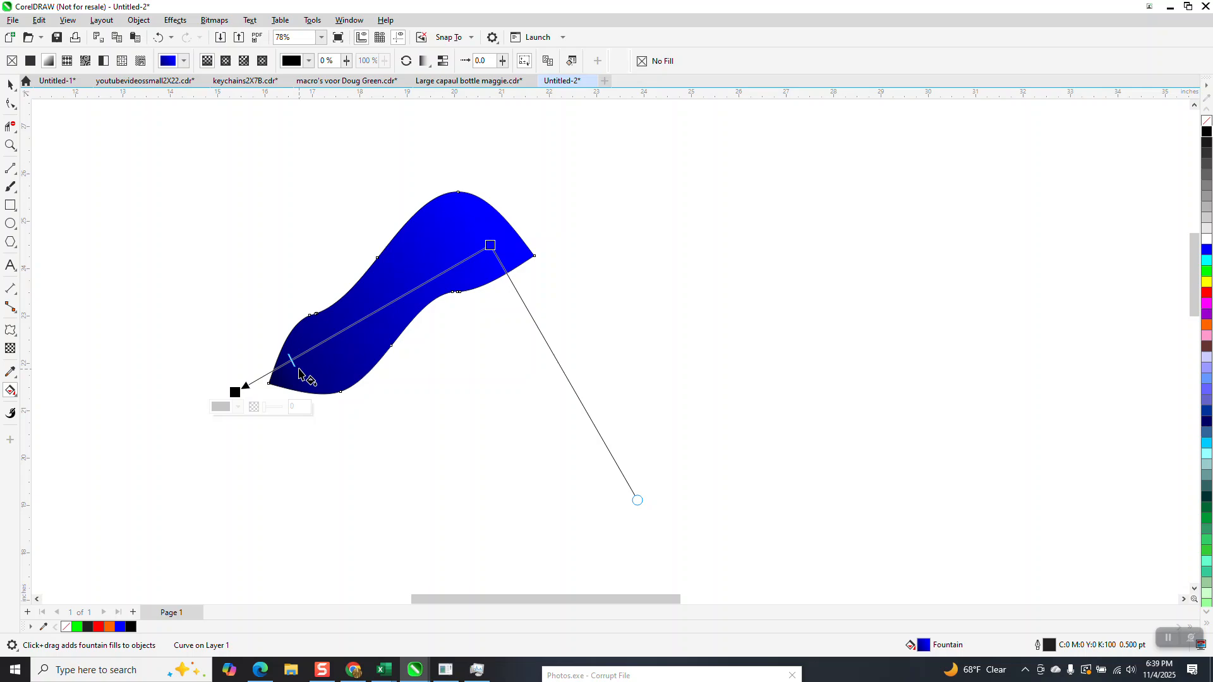
drag(293, 361, 309, 349)
drag(491, 247, 546, 229)
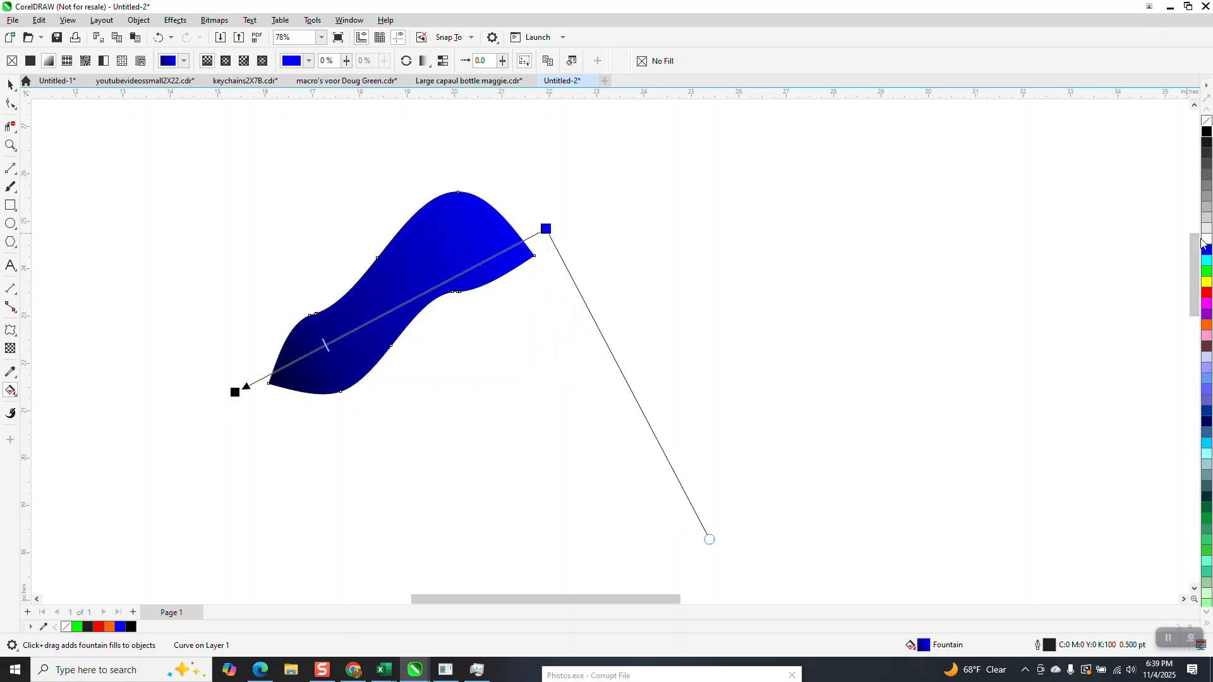
Step: Add a white color node near the middle of the gradient and a blue one beside it toward the black end
drag(616, 282, 416, 298)
drag(1209, 262, 382, 316)
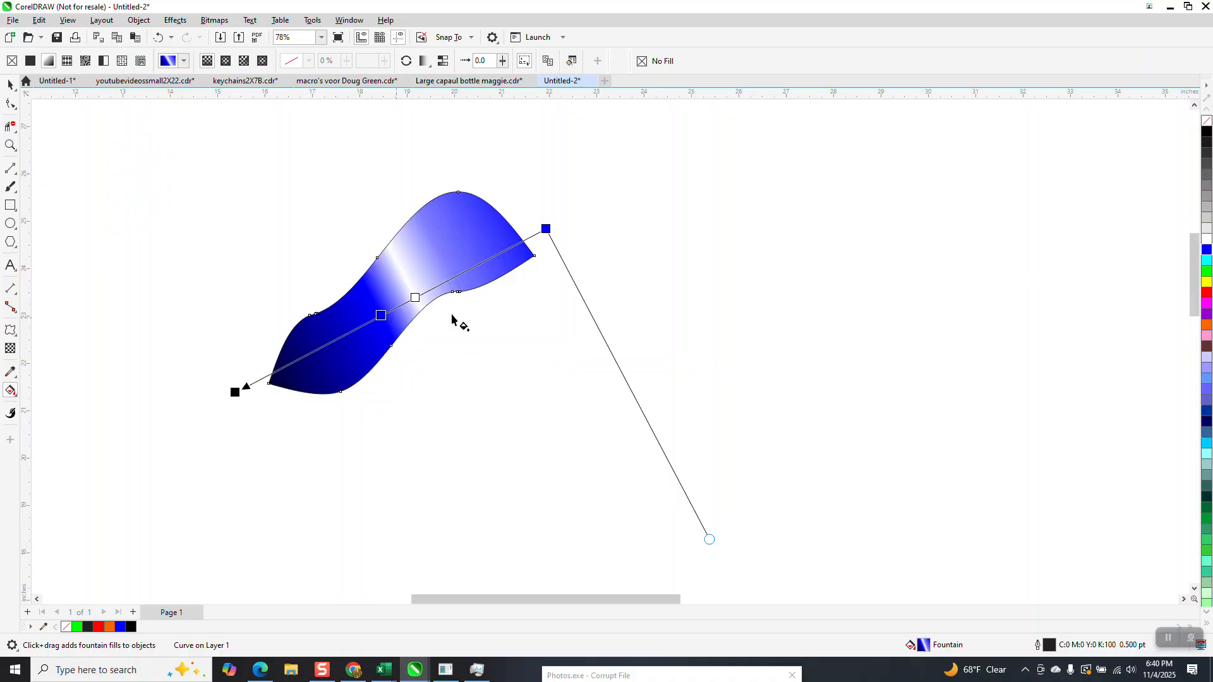
Step: Add a blue color node at 29% of the gradient, between its blue start and the white node
drag(1208, 254, 455, 276)
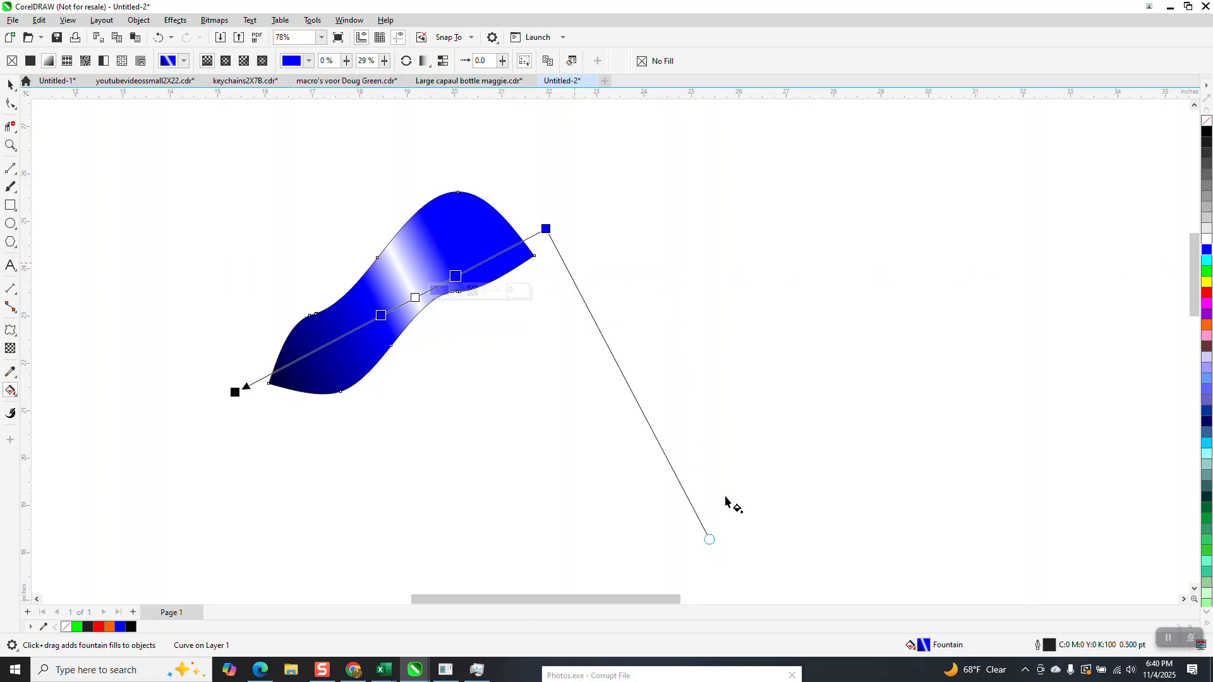
scroll(709, 518, down, 1)
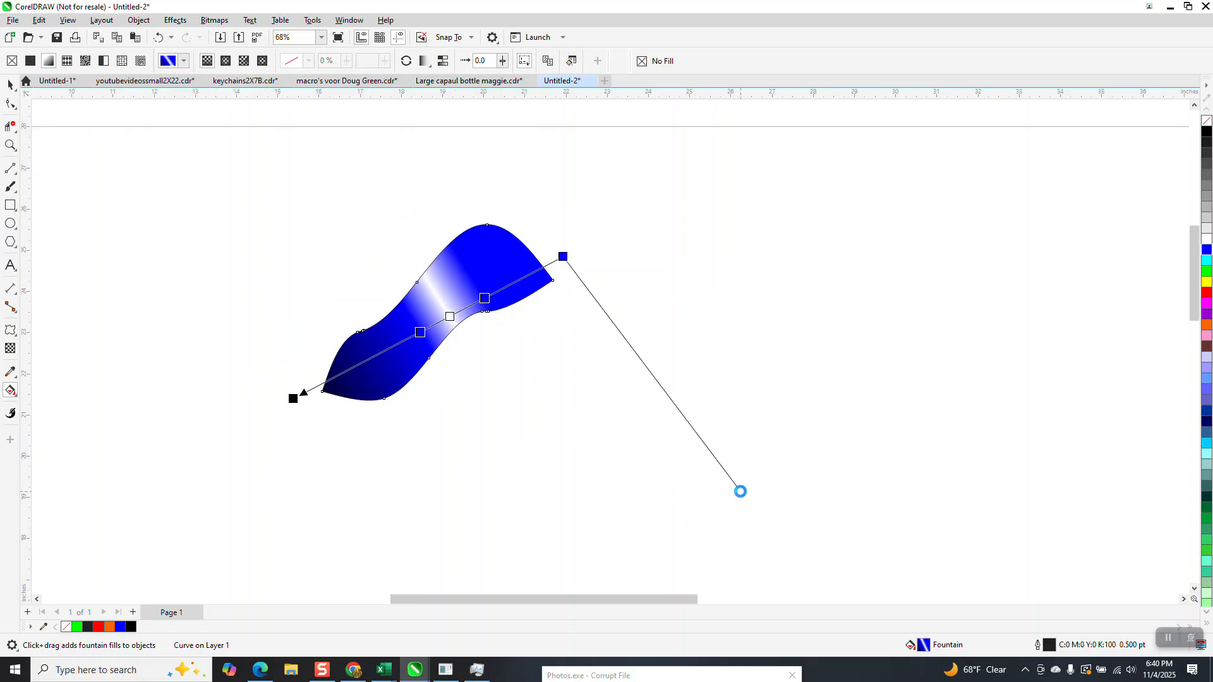
click(10, 84)
Step: Place one horizontal and one vertical guideline crossing at the center of the page
scroll(414, 250, down, 4)
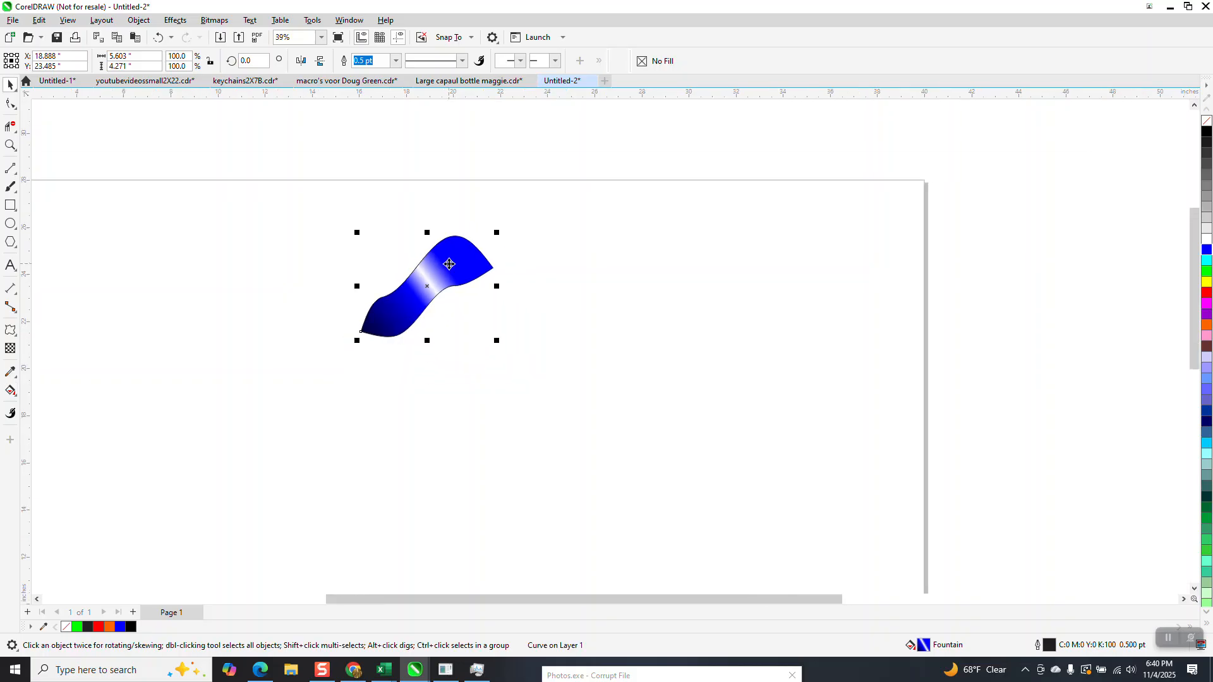
click(450, 282)
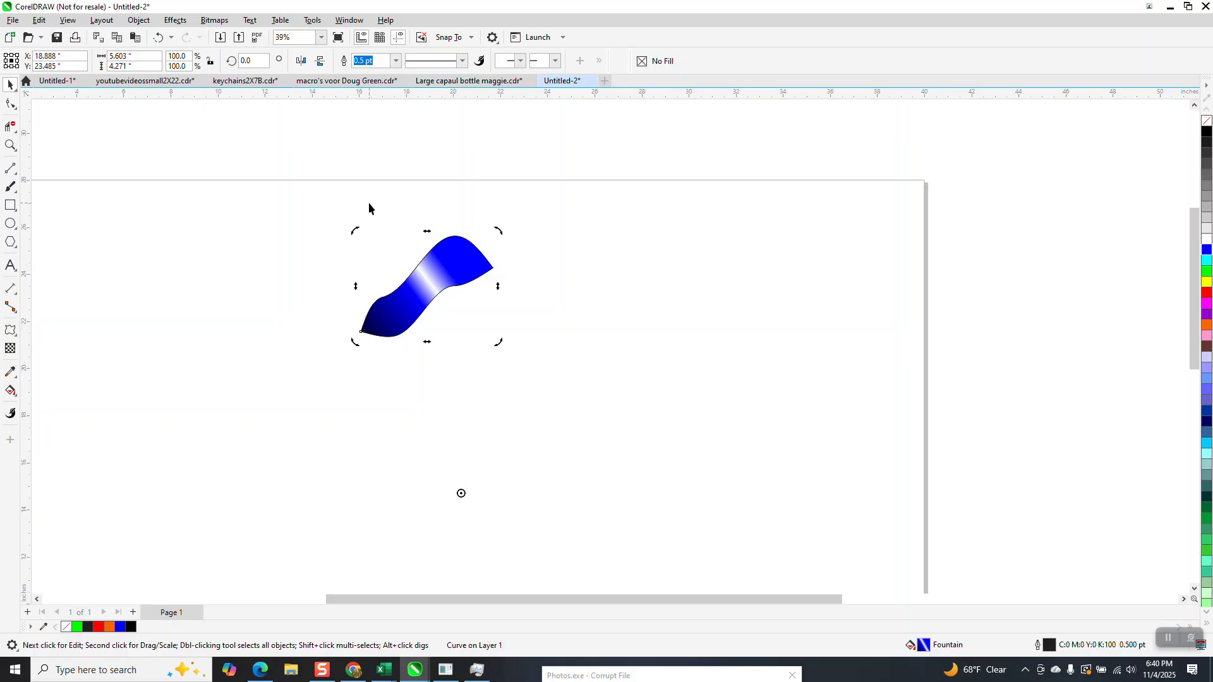
click(413, 150)
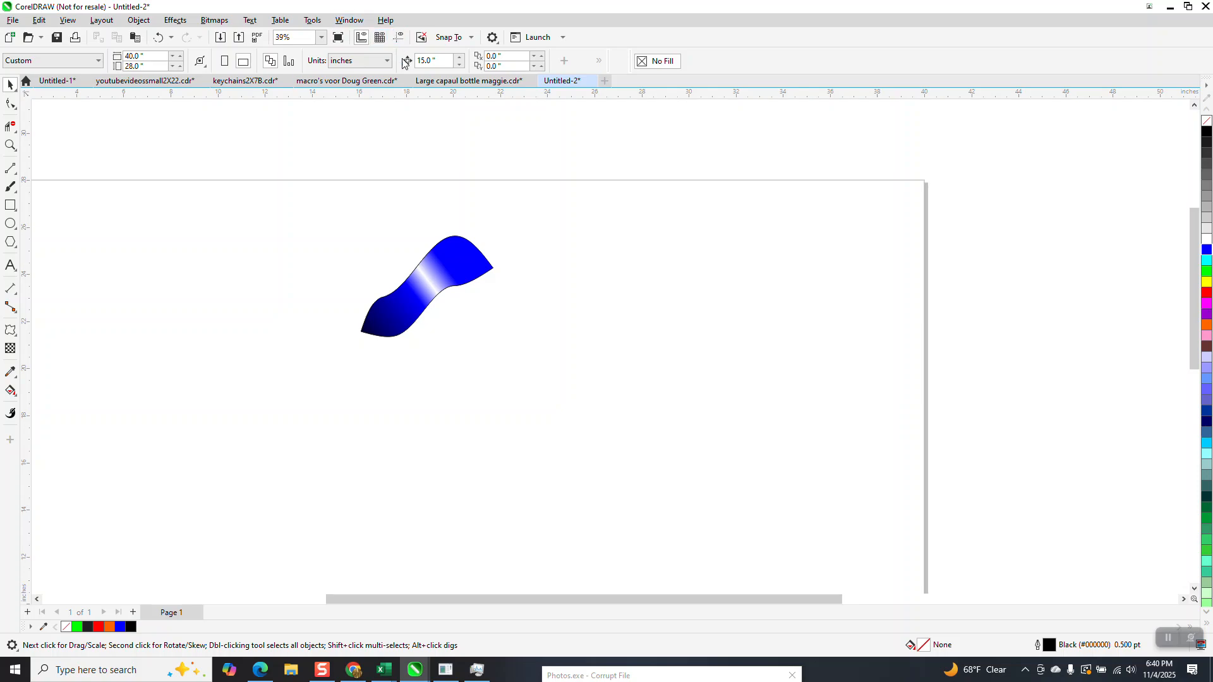
drag(415, 97, 414, 132)
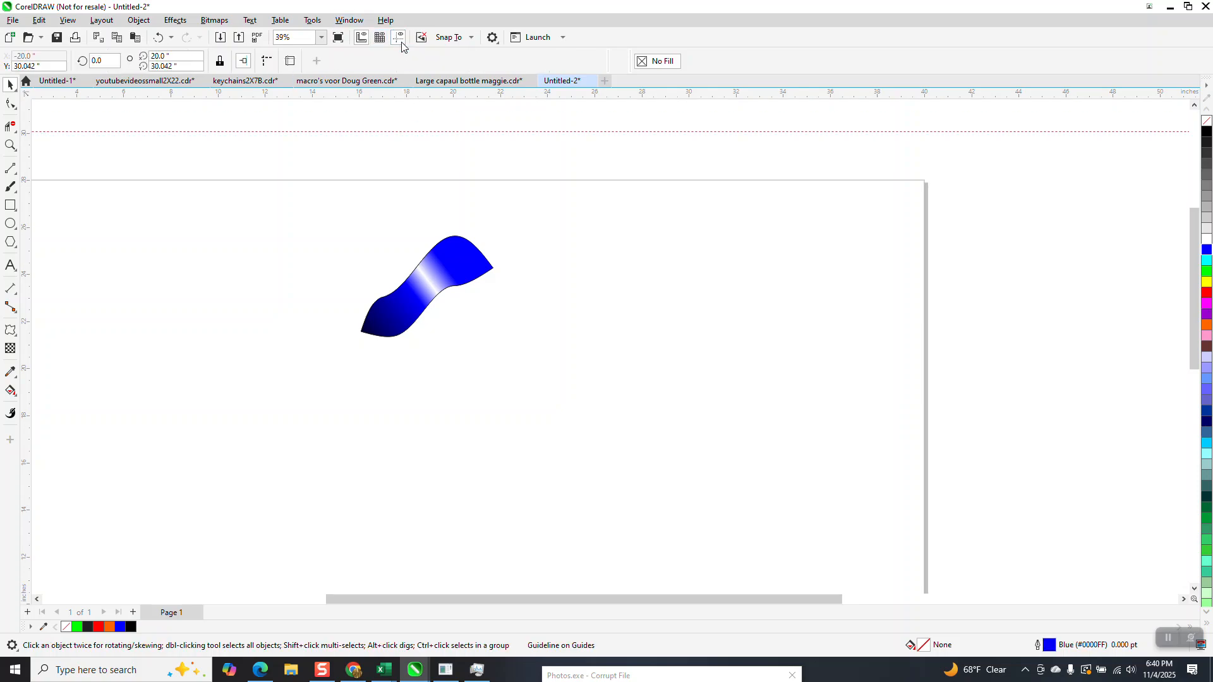
key(p)
drag(29, 245, 453, 291)
Step: Move the twist shape's center of rotation onto the intersection of the two guidelines
click(432, 290)
click(432, 290)
drag(461, 494, 457, 505)
click(419, 303)
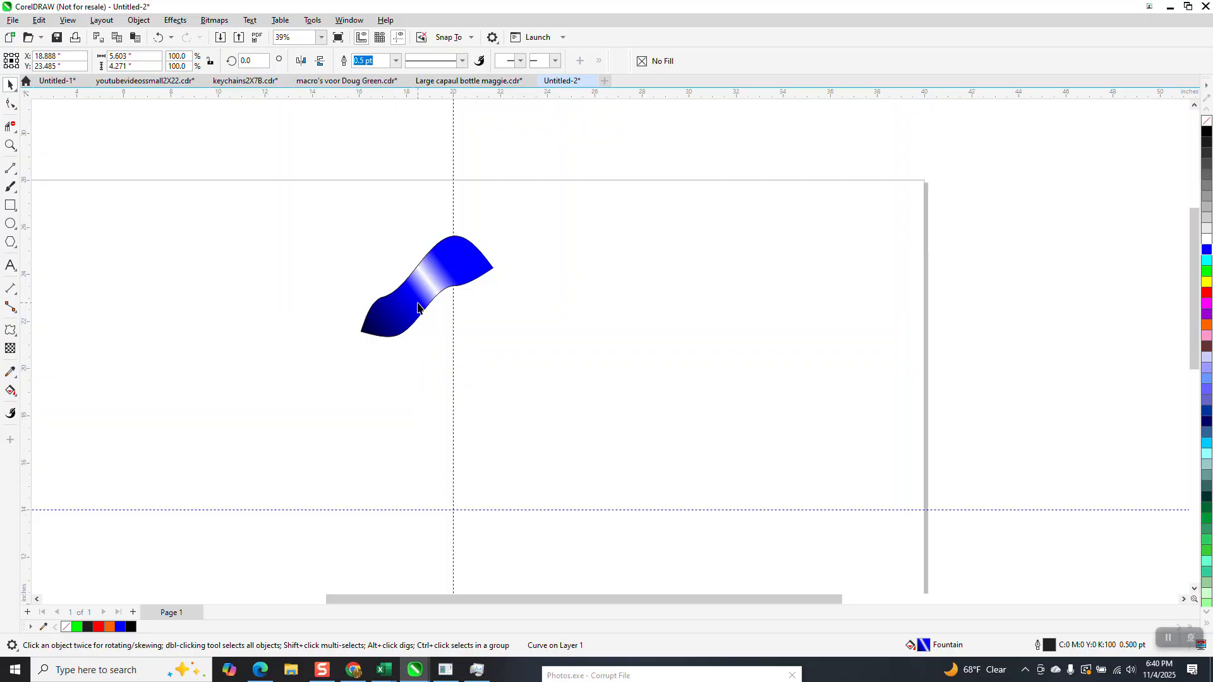
click(418, 303)
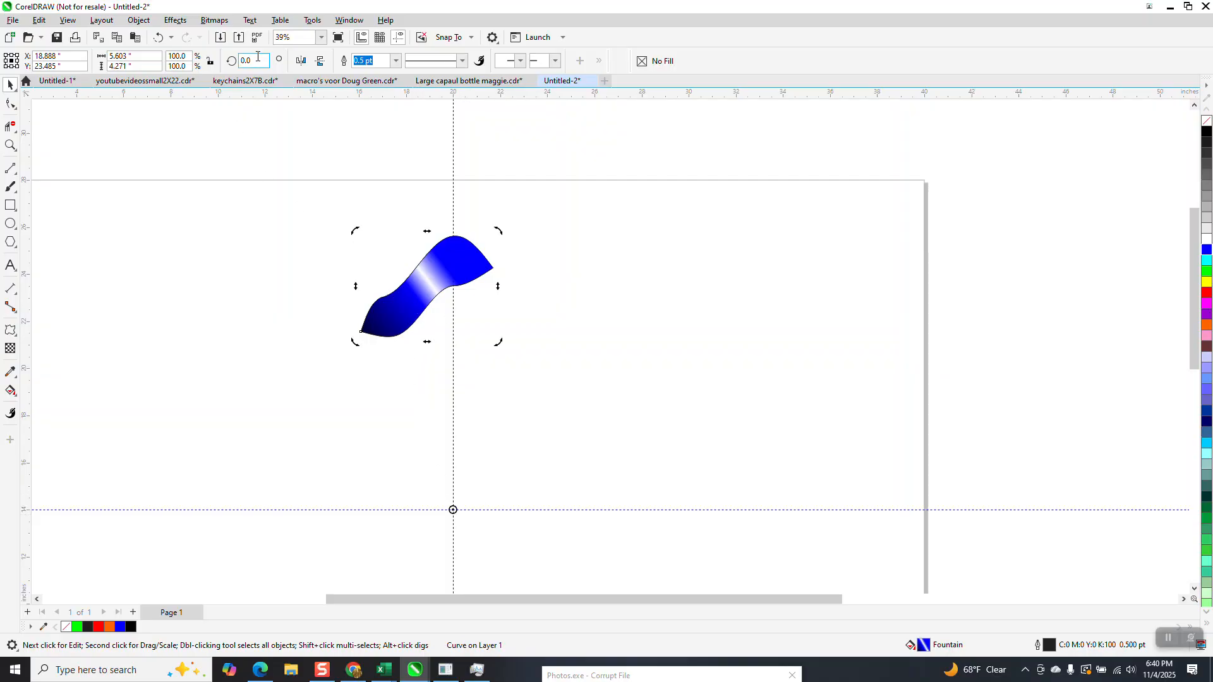
Step: Try a duplicate of the twist shape rotated 36 degrees about the page center, and undo it
text(36)
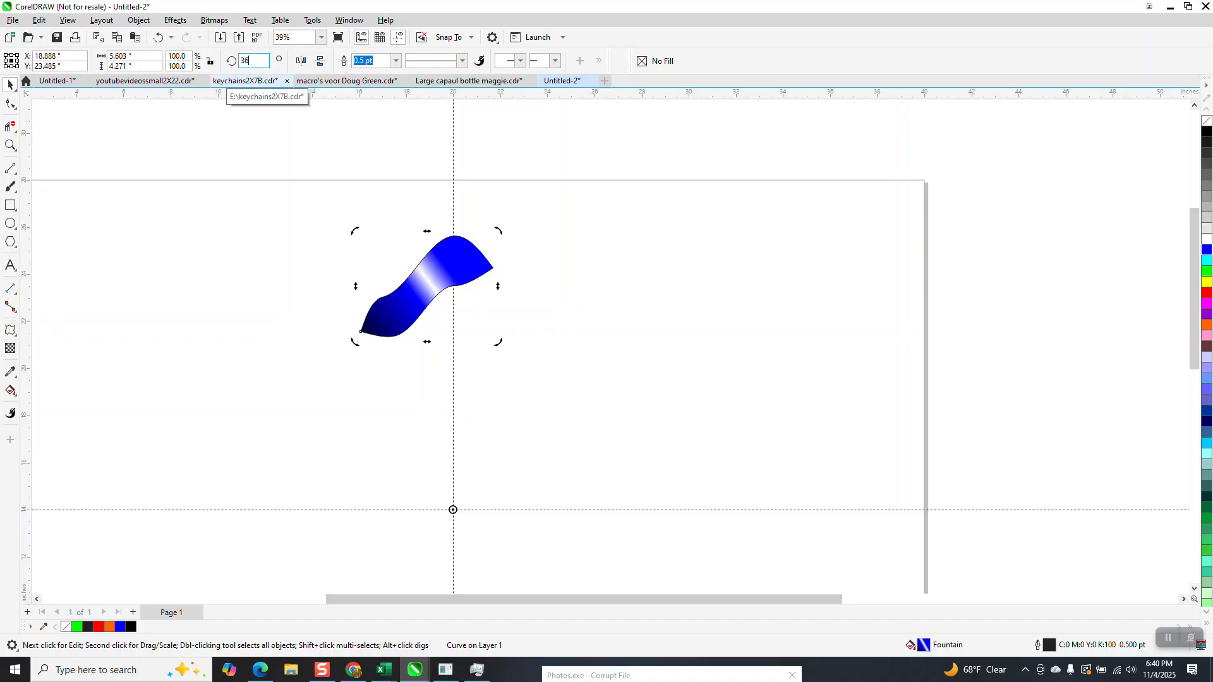
key(Return)
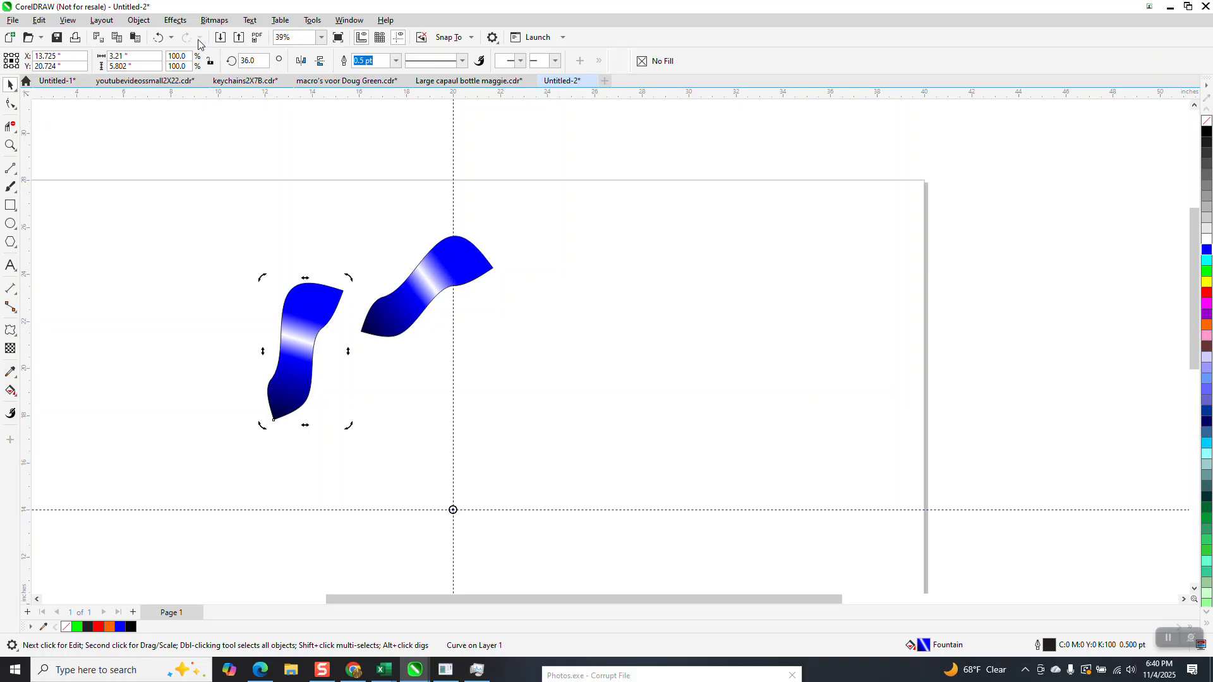
click(158, 37)
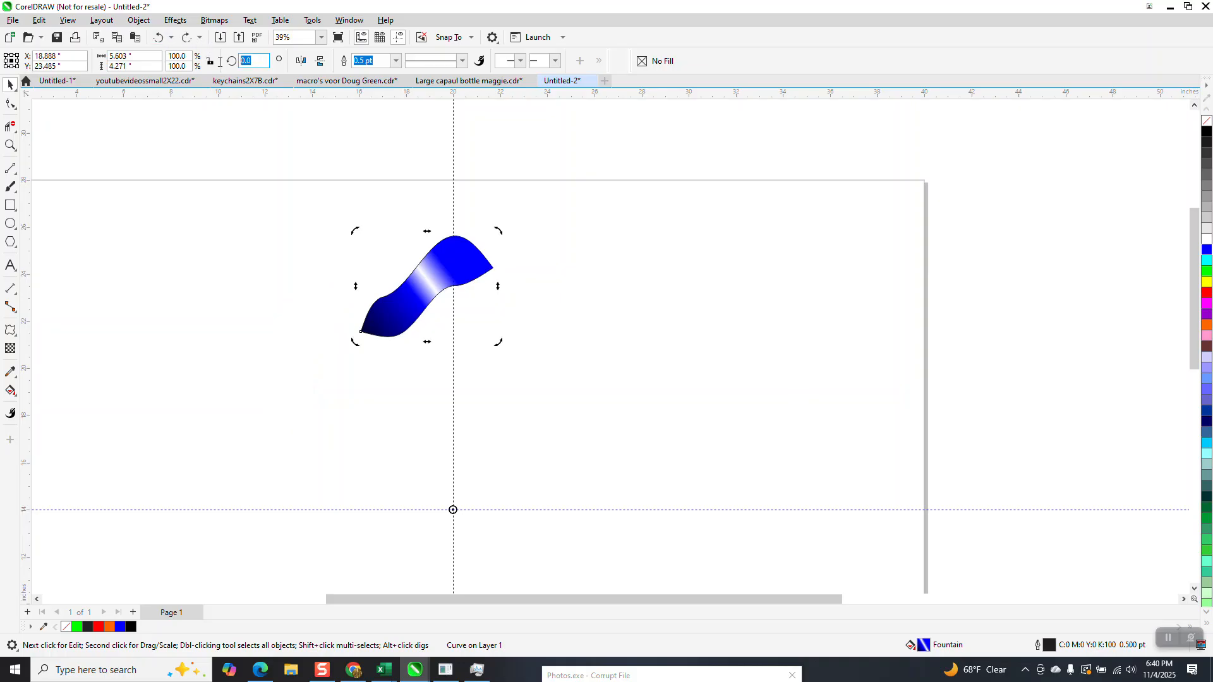
Step: Add duplicates of the twist shape at rotation angles of 18 and 36 degrees about the page center
text(18)
key(Return)
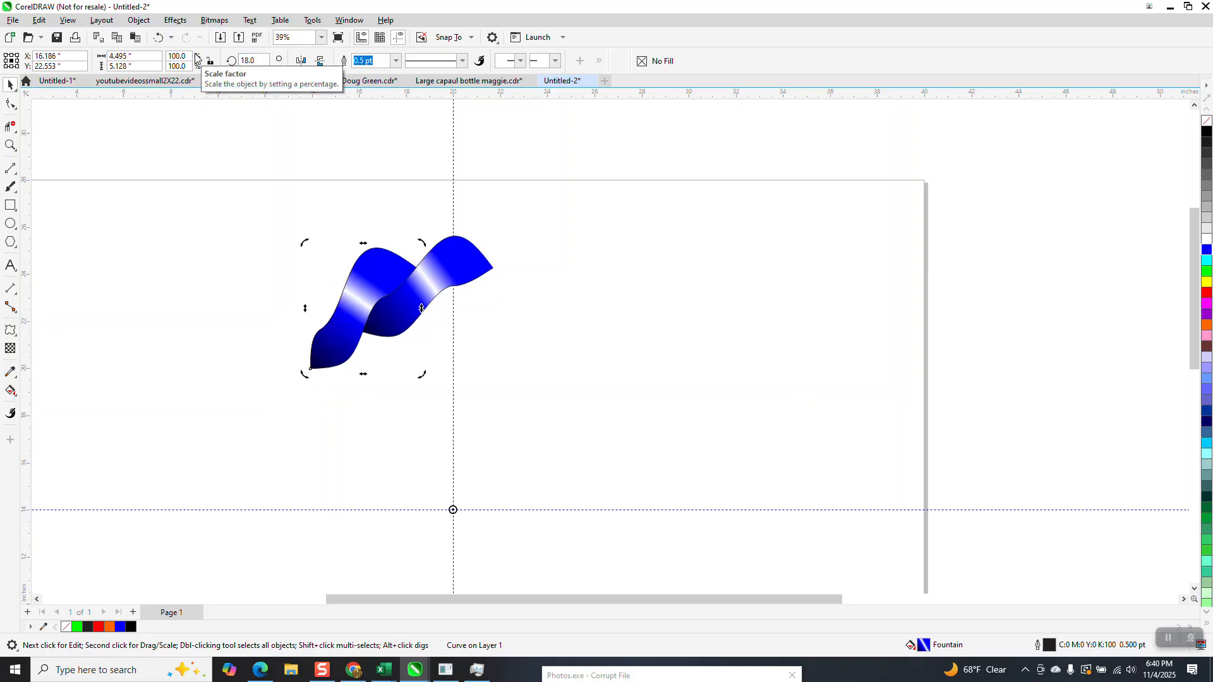
drag(257, 62, 213, 63)
text(36)
key(Return)
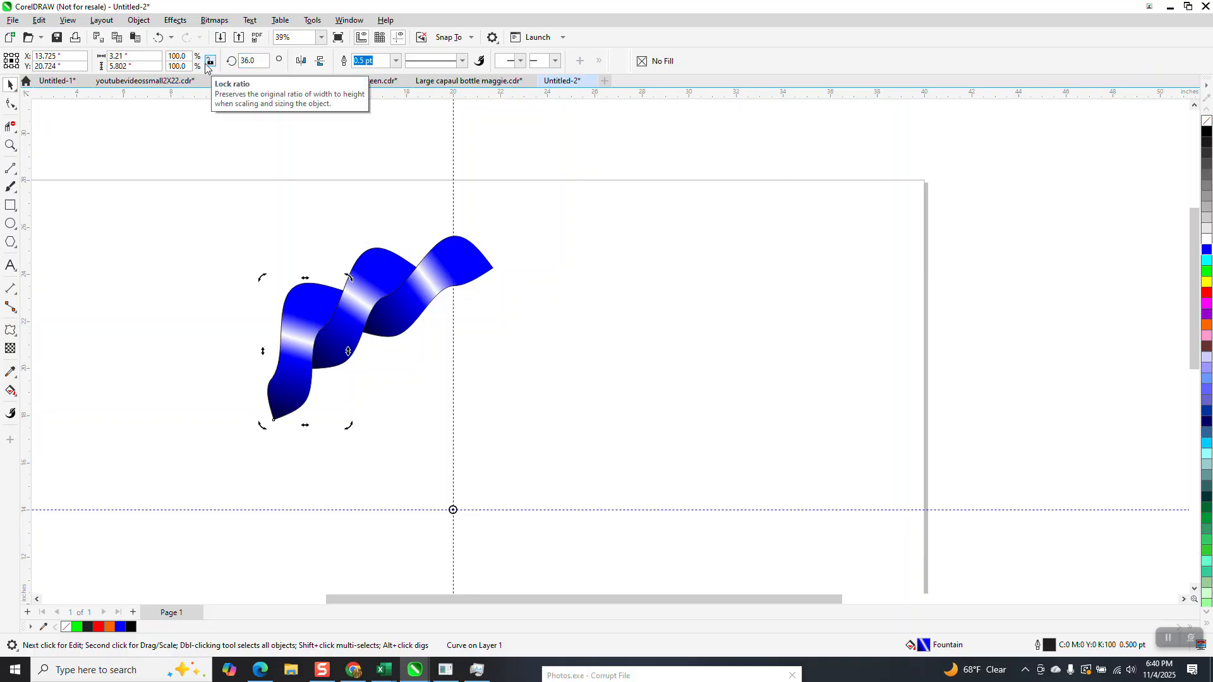
Step: Repeat the last rotated duplication until the twist sections close into a full ring
key(ctrl+r)
key(ctrl+r)
key(ctrl+r)
key(ctrl+r)
key(ctrl+r)
key(ctrl+r)
key(ctrl+r)
key(ctrl+r)
key(ctrl+r)
key(ctrl+r)
key(ctrl+r)
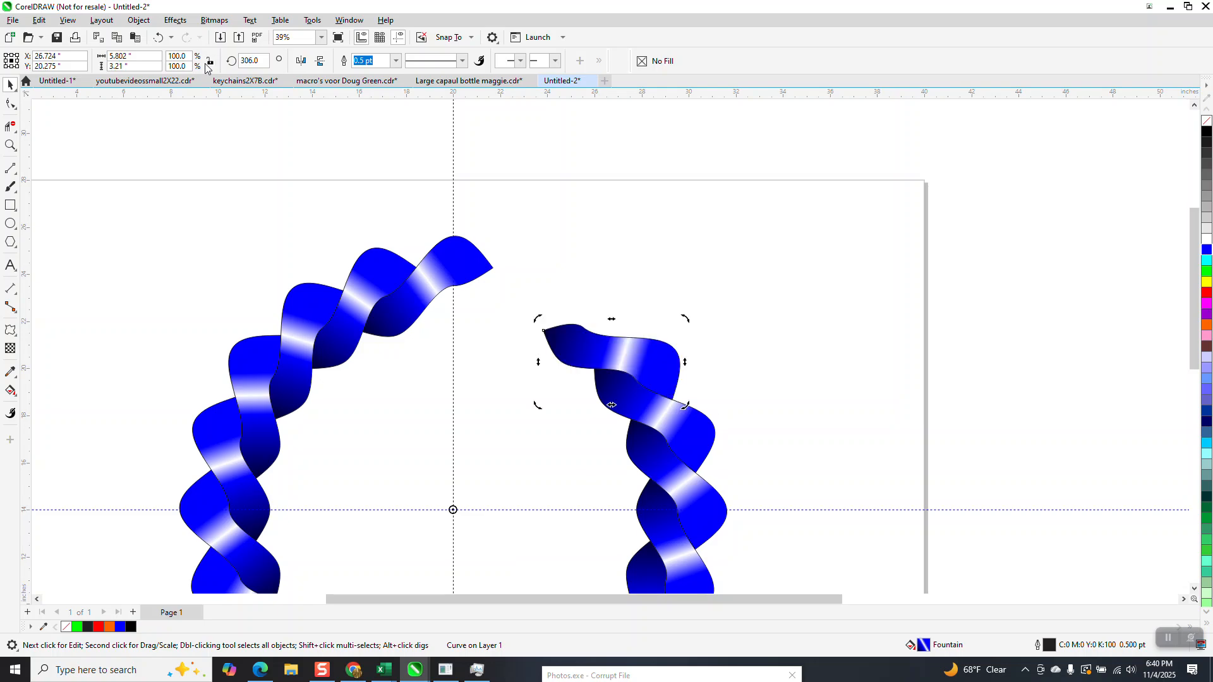
key(ctrl+r)
key(ctrl+r)
scroll(245, 119, down, 1)
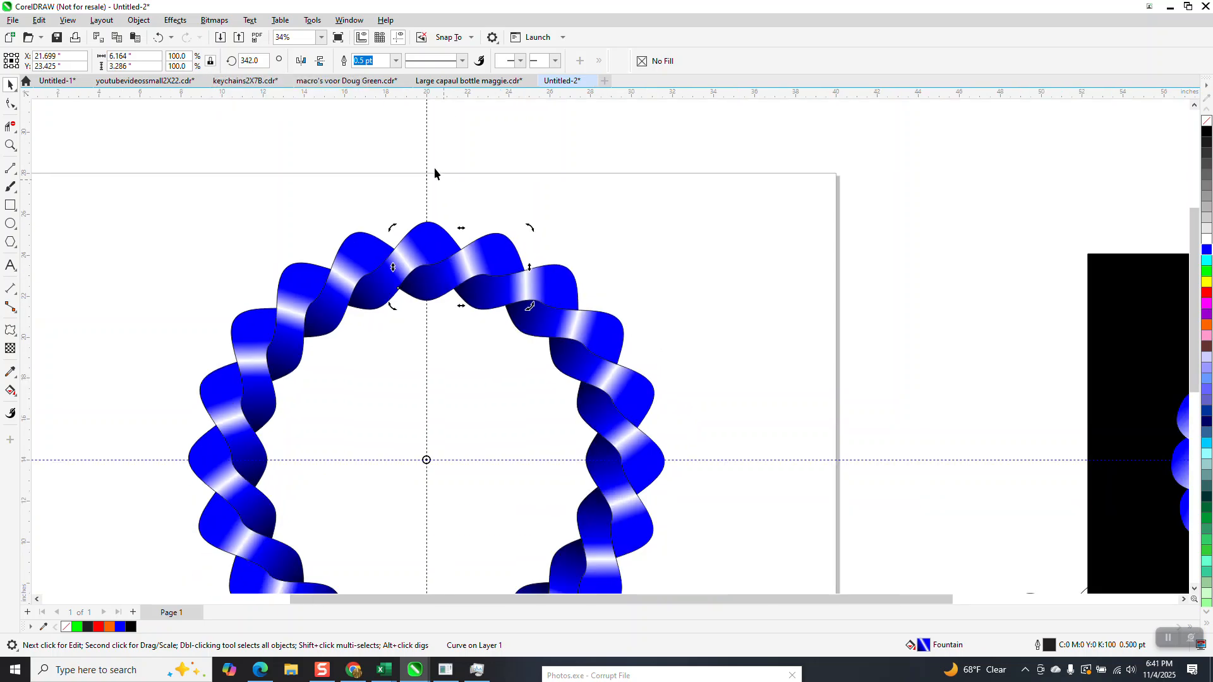
Step: Remove the outlines from all sections of the blue ring and hide the guidelines
scroll(434, 168, down, 4)
drag(241, 173, 615, 499)
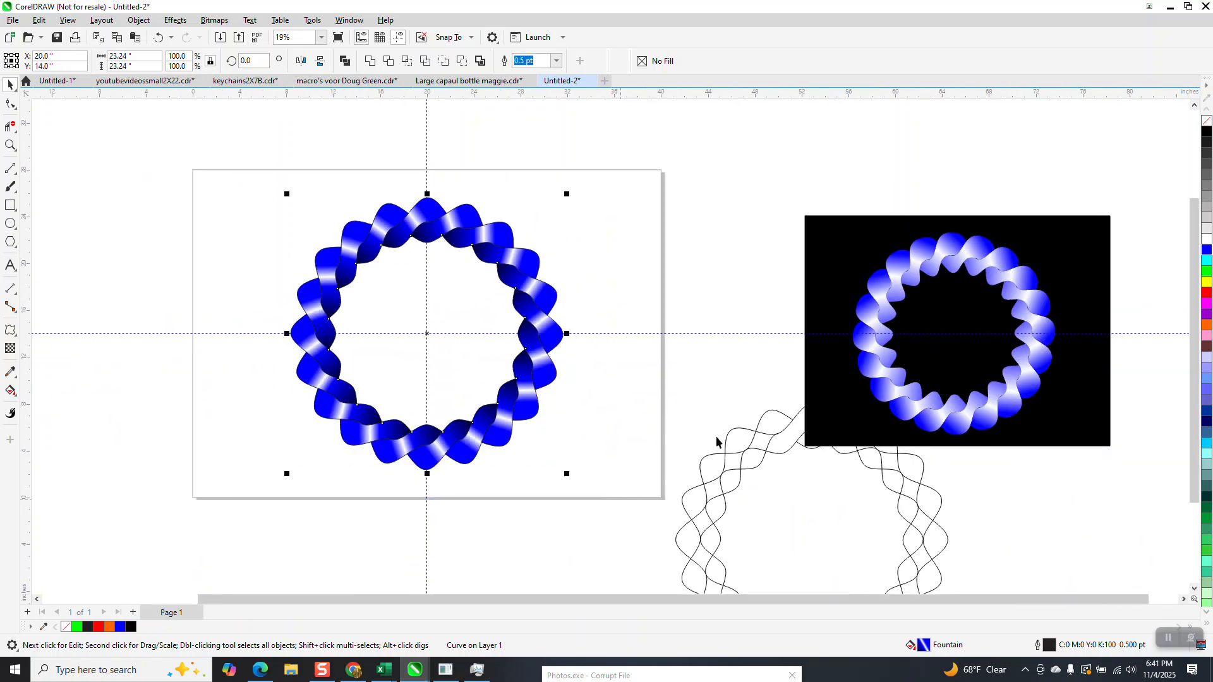
right_click(1207, 122)
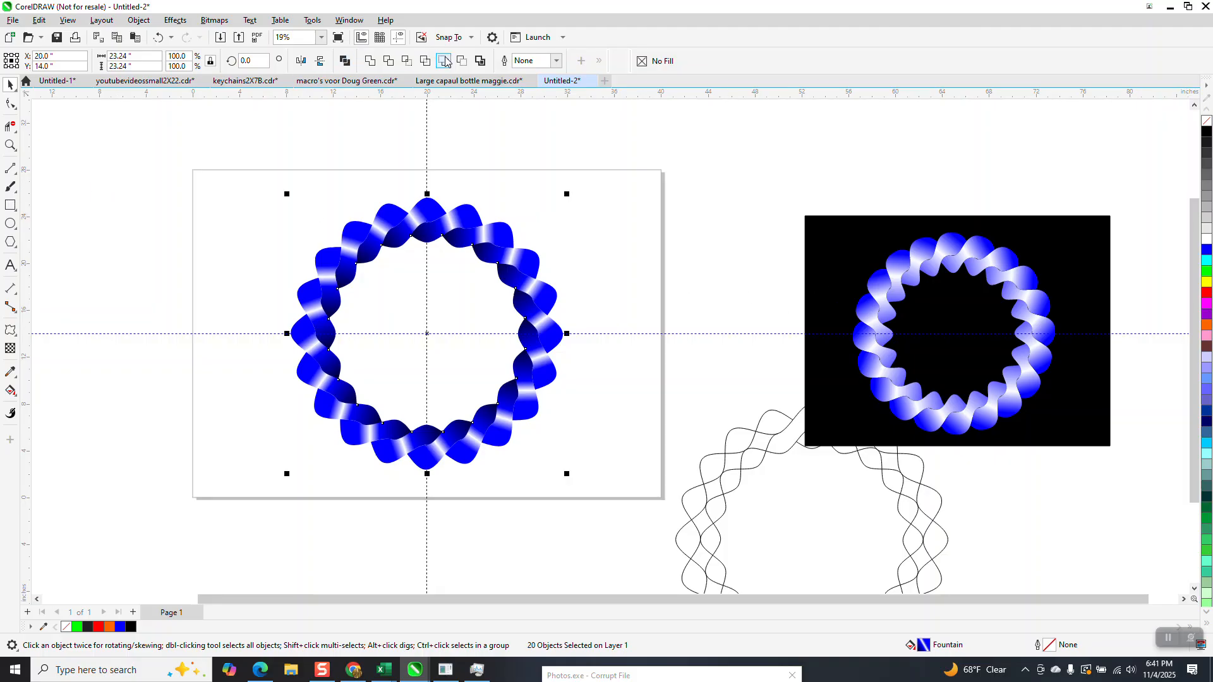
click(404, 39)
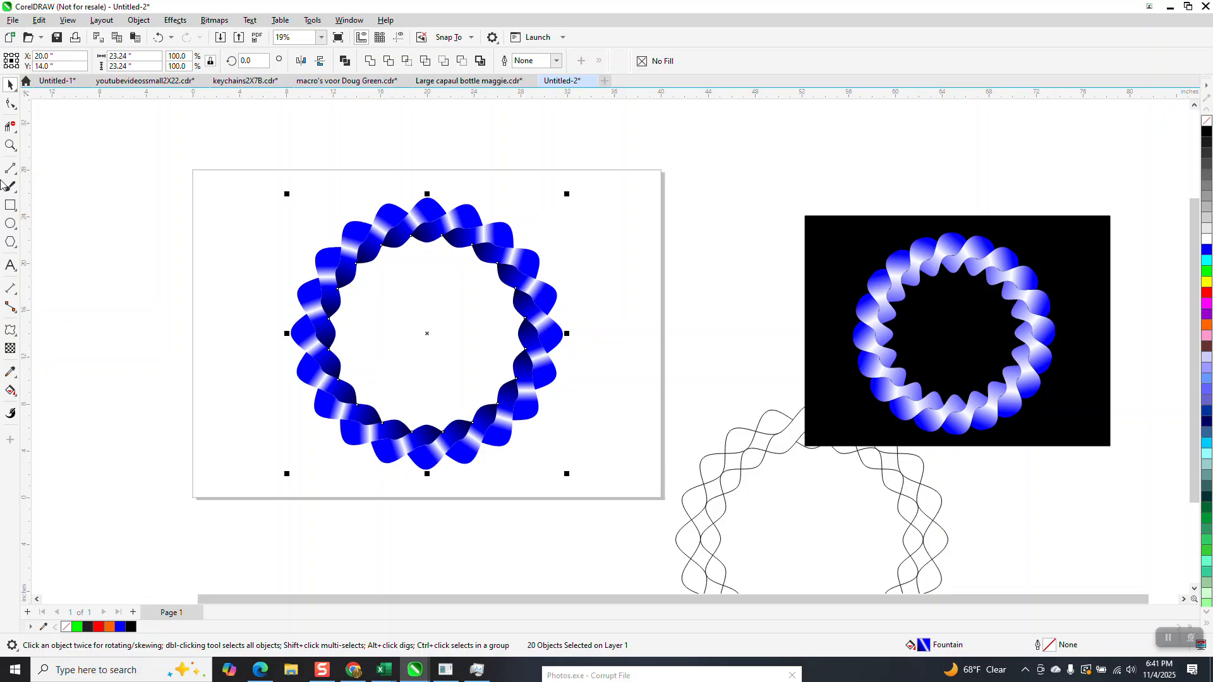
Step: Draw a black-filled rectangle about 30.9 by 25.9 inches around the ring and send it behind the ring
click(9, 205)
mouse_move(260, 193)
mouse_down()
mouse_move(514, 381)
mouse_move(622, 498)
mouse_up()
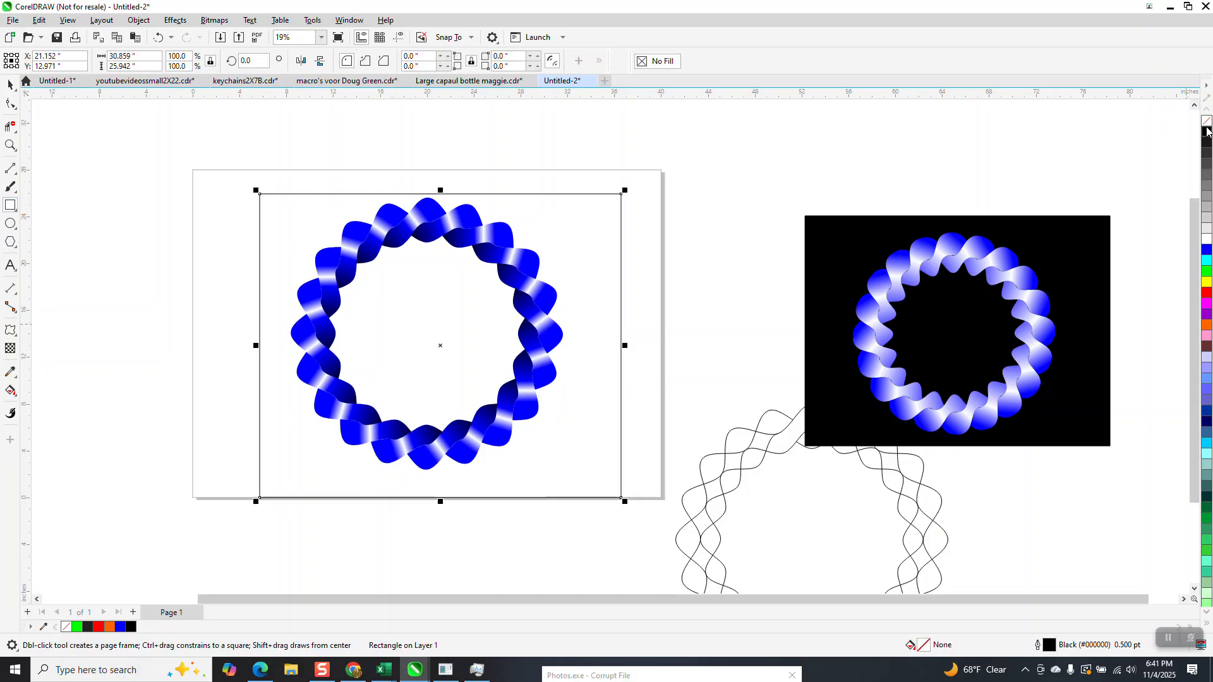
click(1207, 131)
click(139, 20)
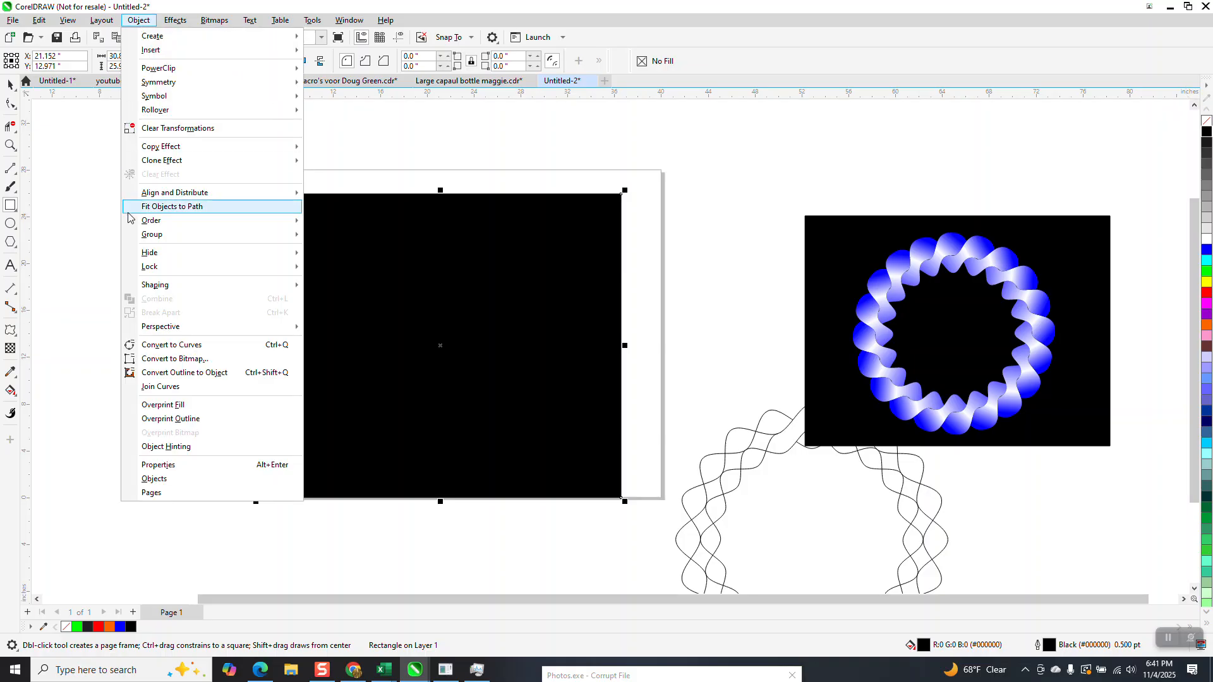
mouse_move(151, 221)
click(333, 236)
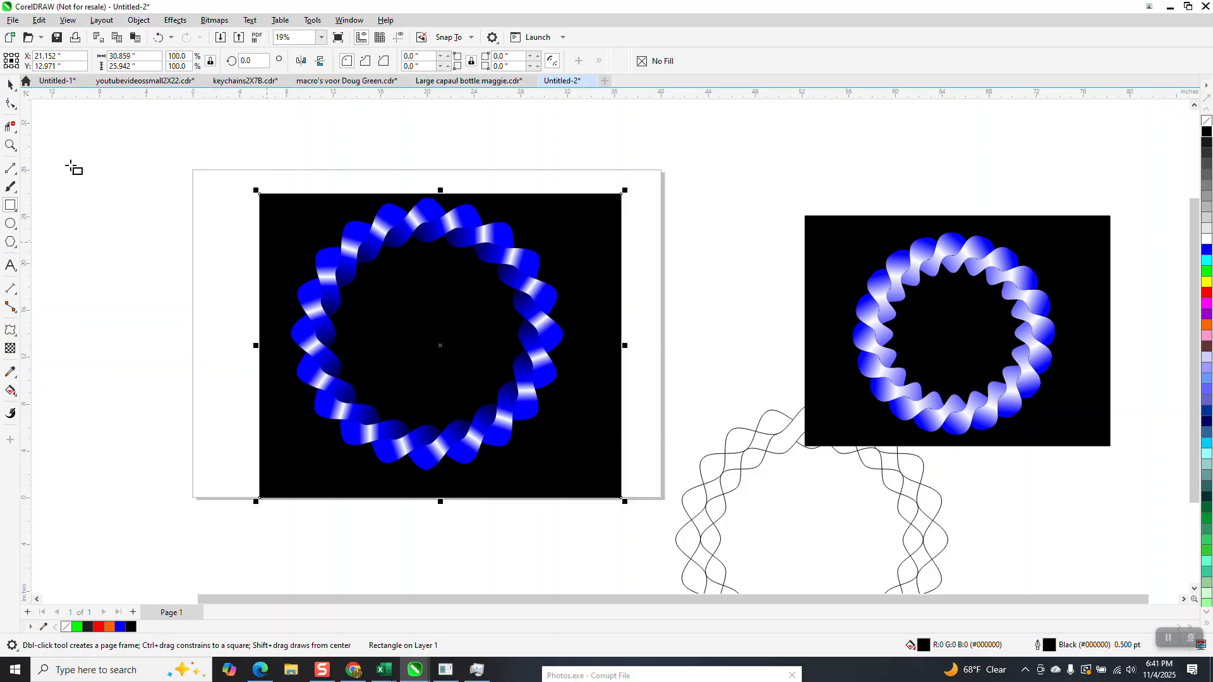
Step: Undo the black background rectangle, the outline removal and the last two repeated duplicates of the ring
click(8, 147)
drag(341, 198, 447, 272)
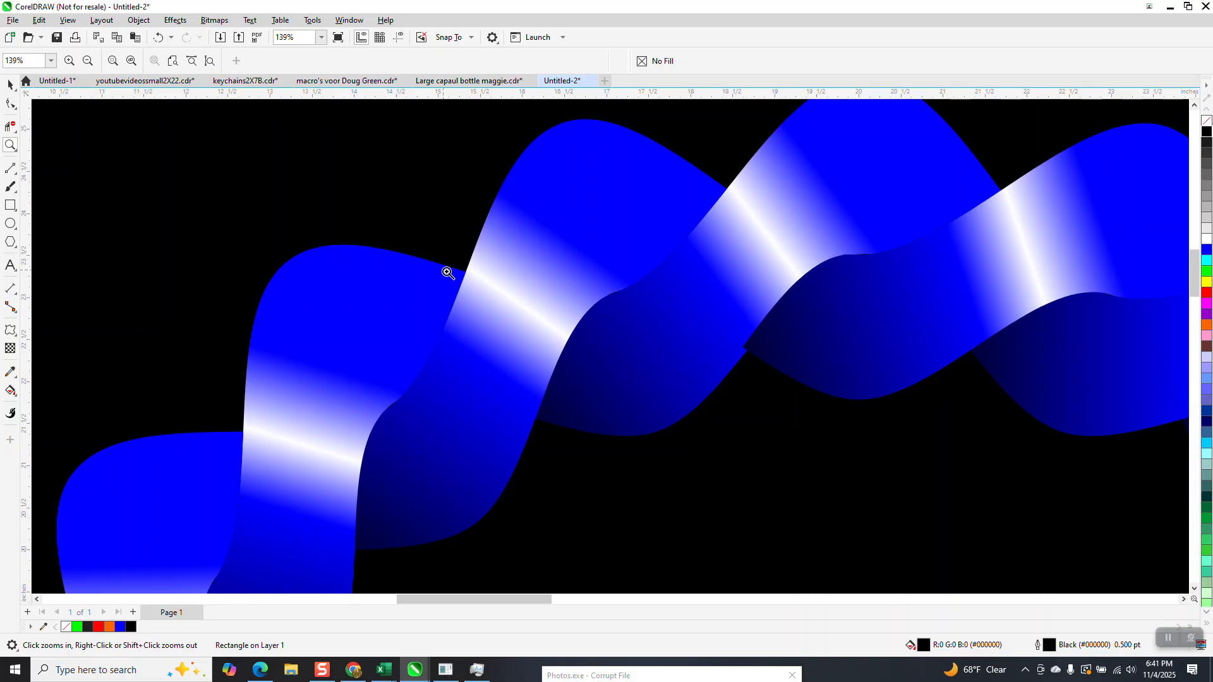
scroll(525, 359, down, 4)
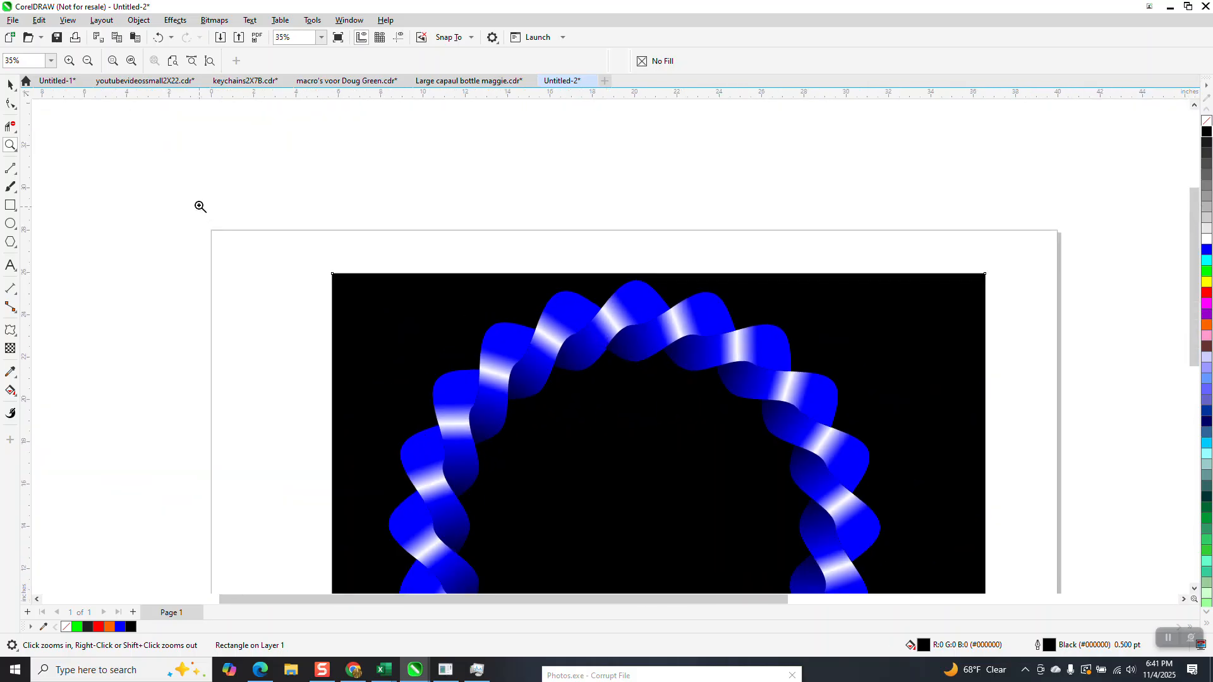
click(157, 37)
click(158, 38)
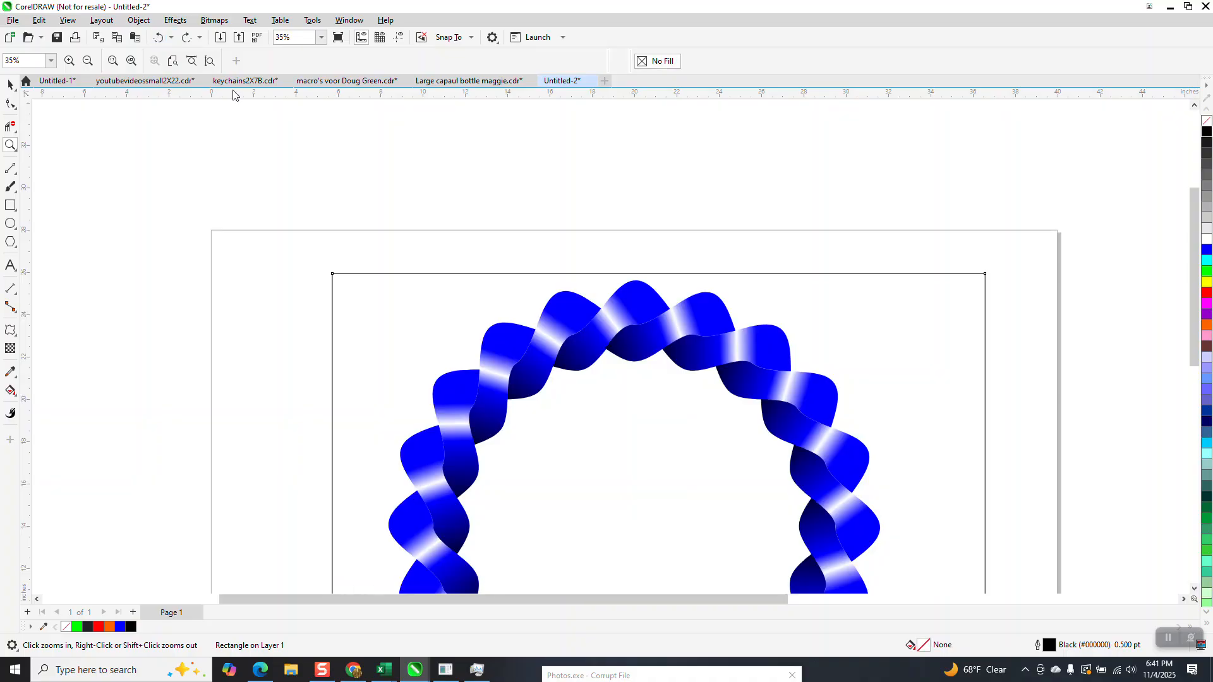
click(159, 37)
click(159, 37)
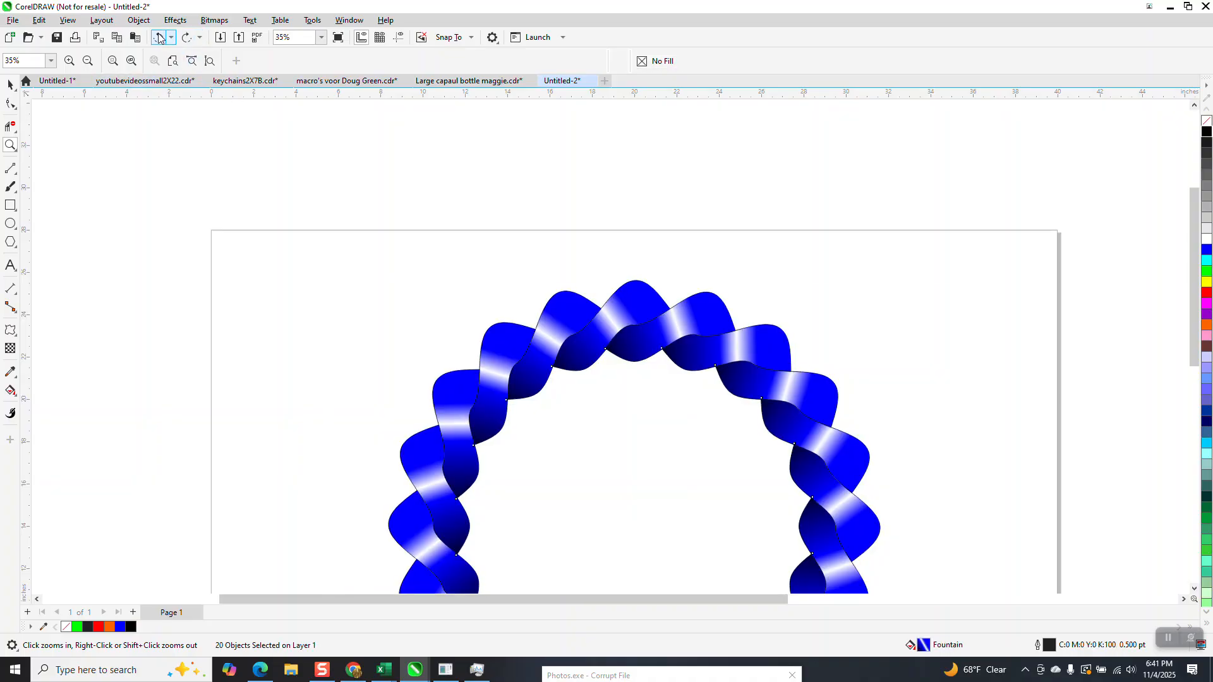
click(160, 37)
click(159, 37)
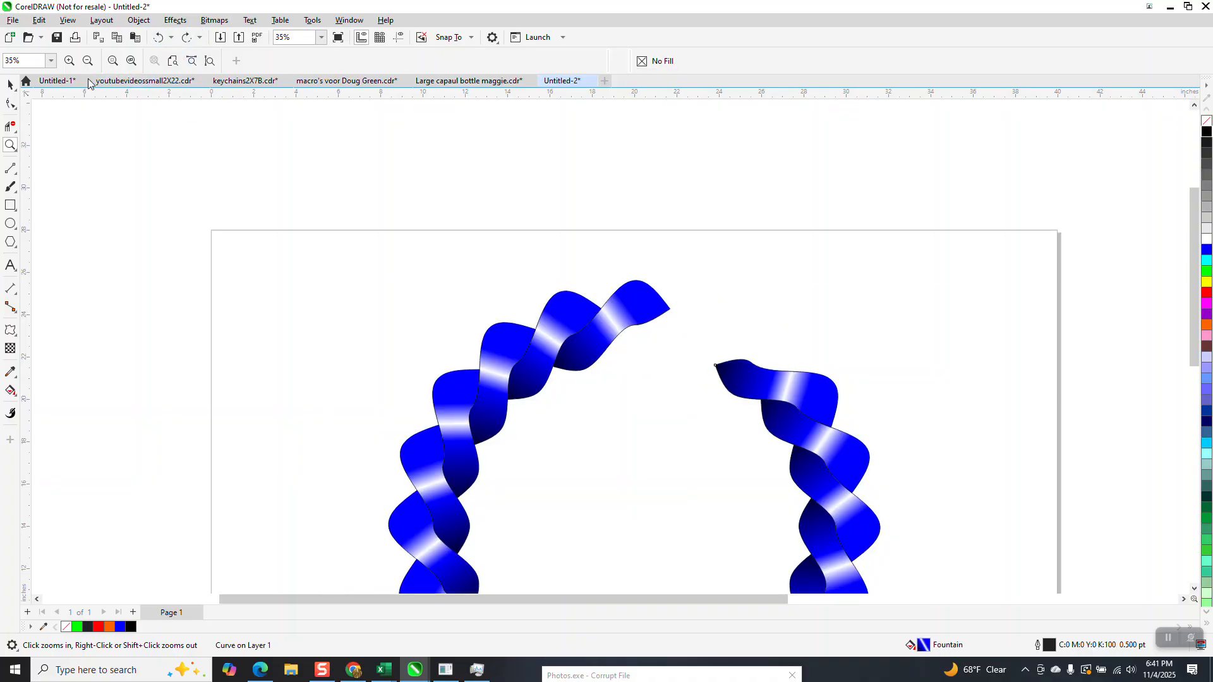
Step: Undo all remaining repeated duplicates and the 36-degree rotation, back to the original section and its 18-degree copy
click(171, 38)
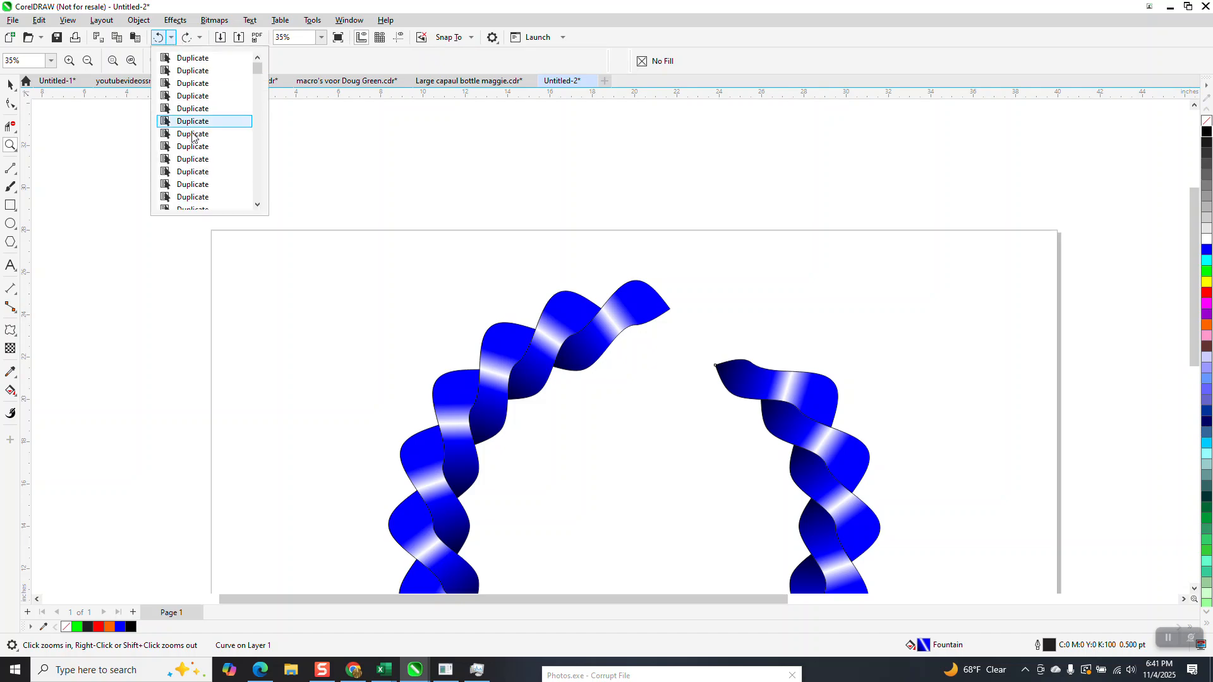
click(257, 205)
scroll(238, 198, down, 2)
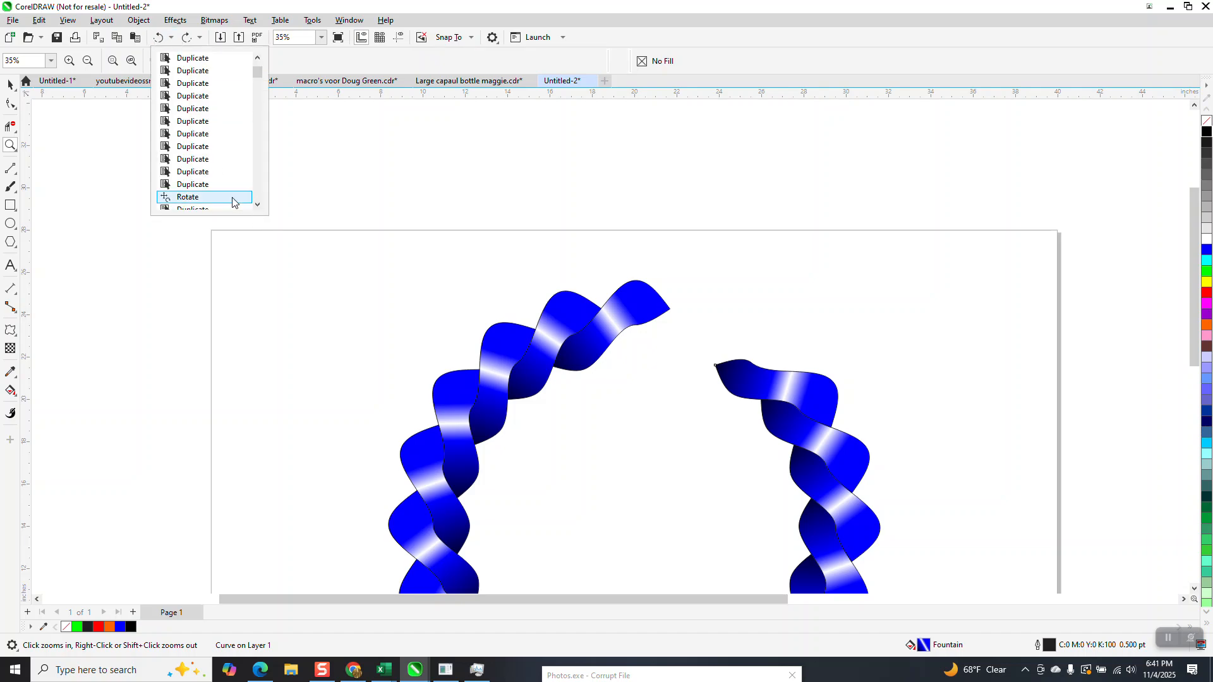
click(191, 200)
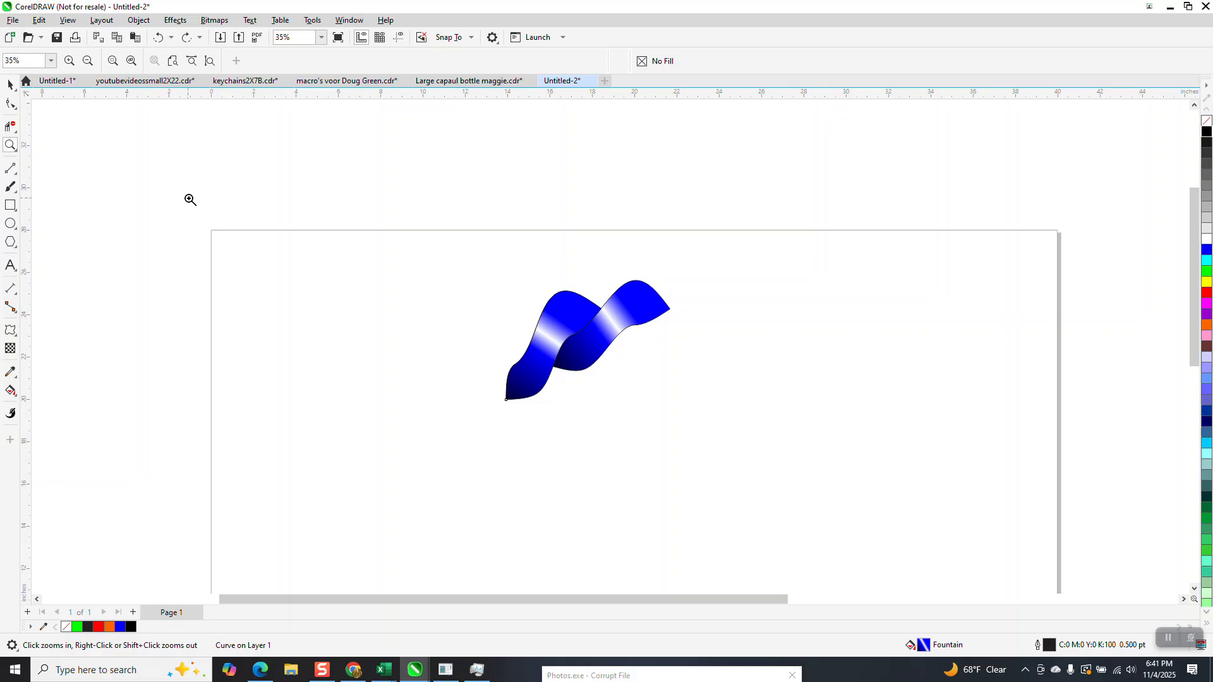
click(550, 261)
right_click(542, 276)
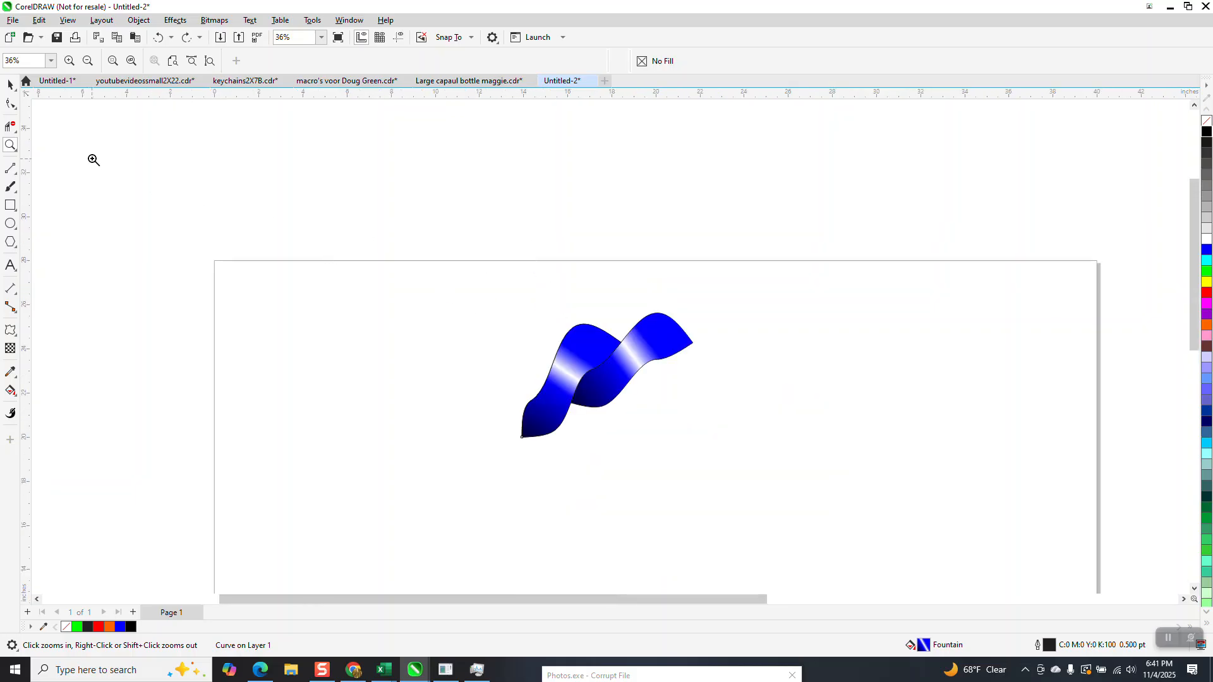
Step: Add one duplicate of the 18-degree twist section, rotated to 36 degrees about the page center
click(14, 88)
scroll(553, 261, down, 2)
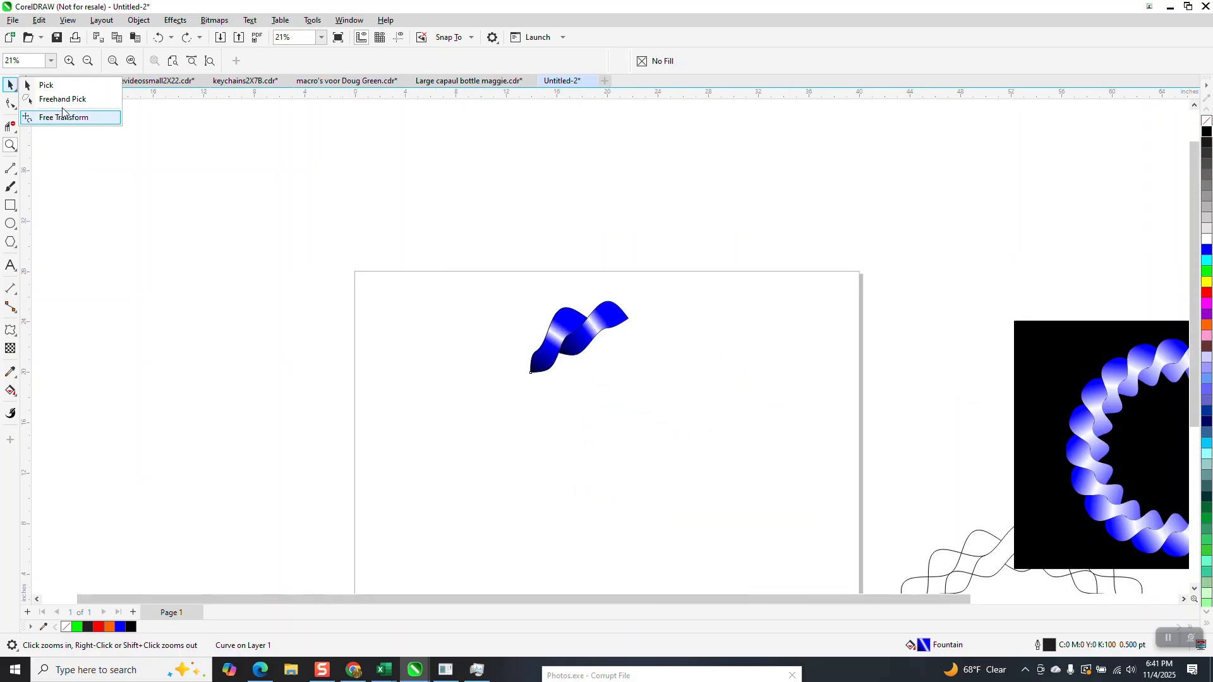
click(45, 86)
click(515, 289)
click(551, 338)
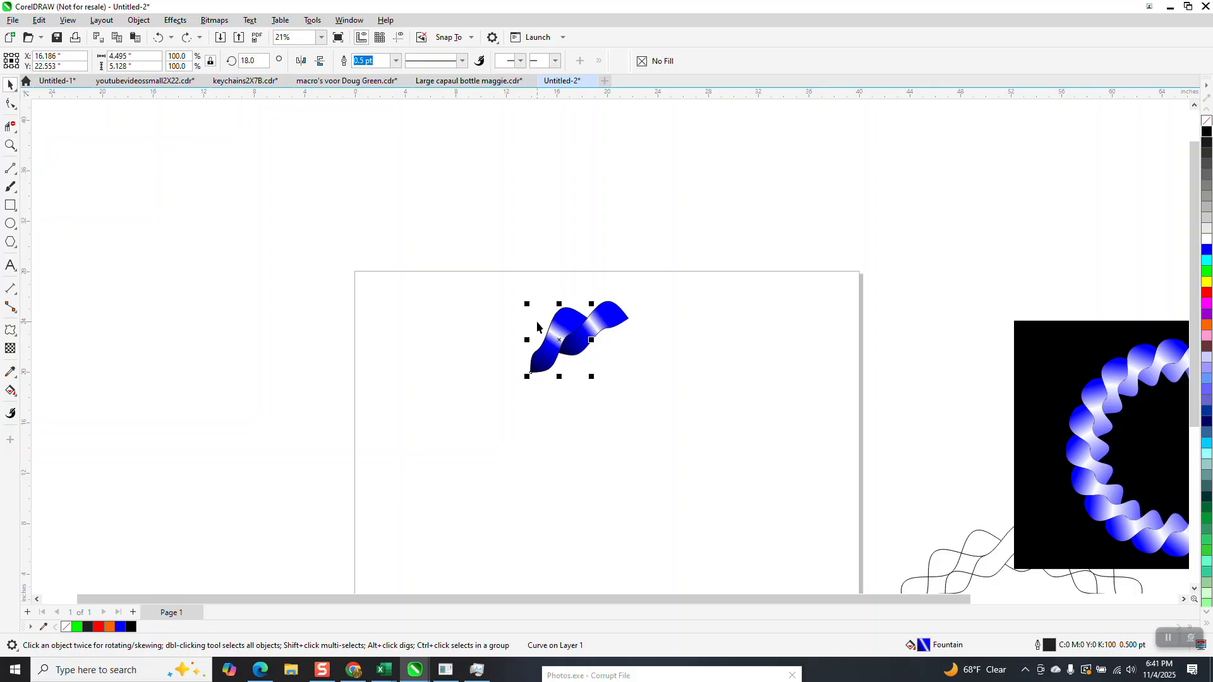
click(575, 355)
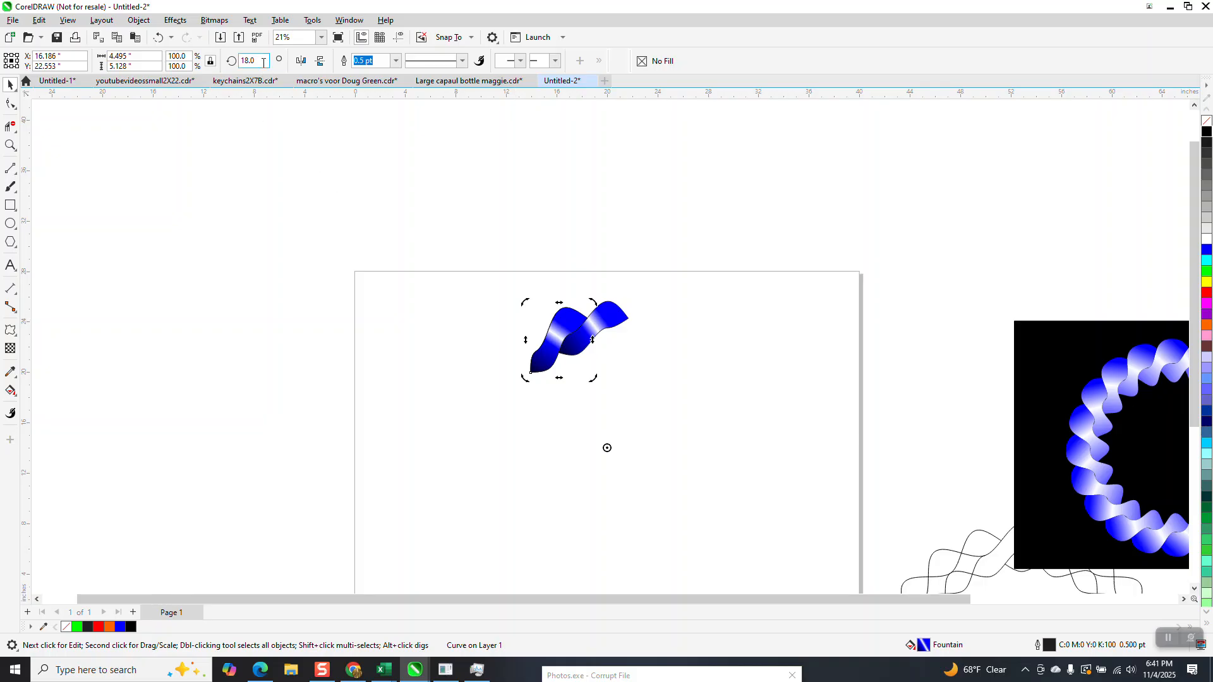
key(ctrl+r)
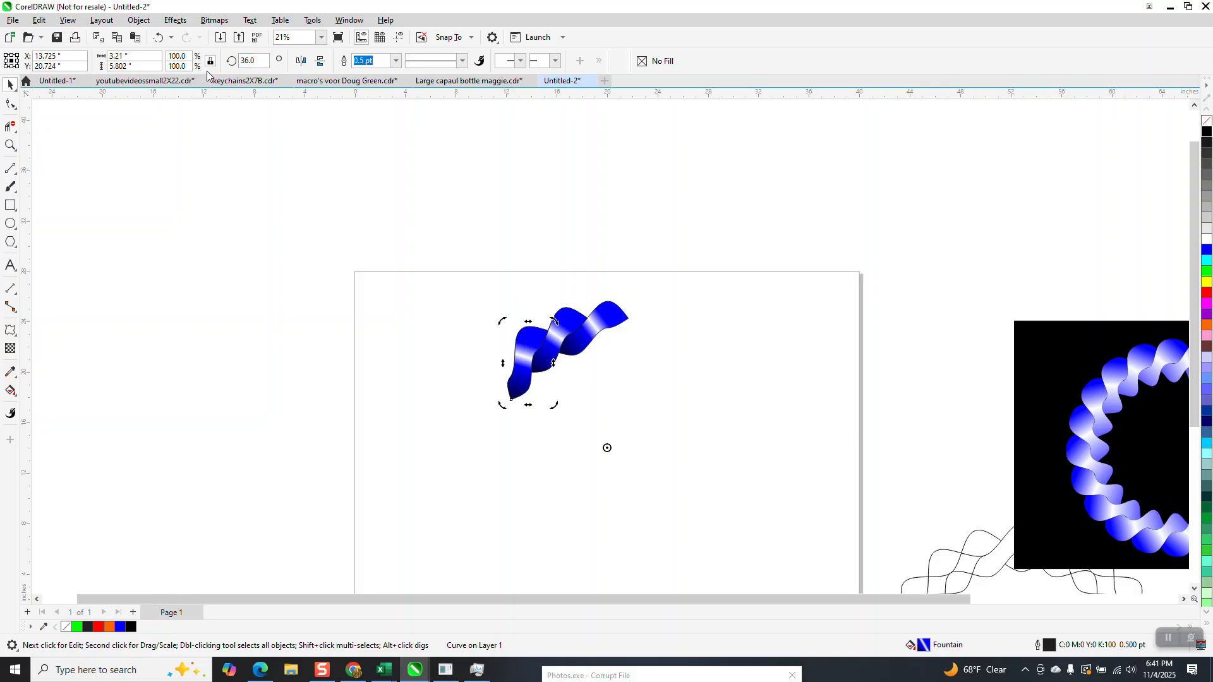
Step: Delete the 36-degree and 18-degree rotated copies of the twist section
click(10, 145)
drag(517, 341, 580, 387)
scroll(472, 352, down, 3)
scroll(297, 271, down, 2)
click(10, 84)
click(444, 253)
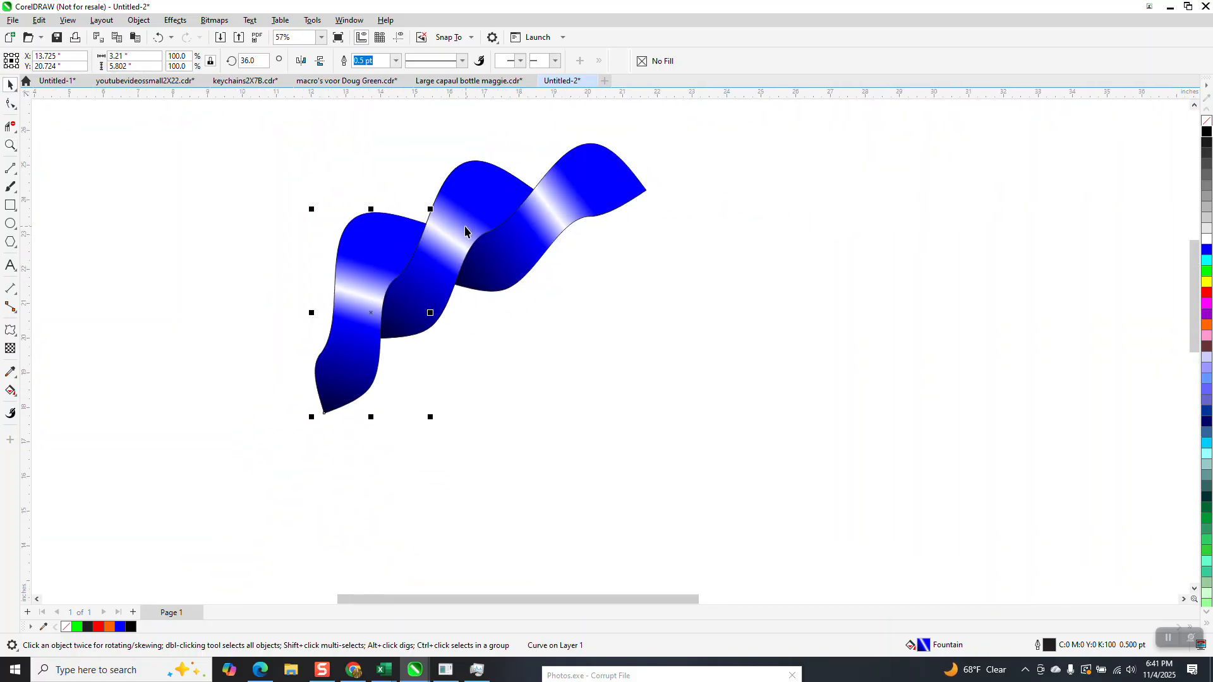
key(Escape)
click(392, 236)
key(Delete)
click(487, 209)
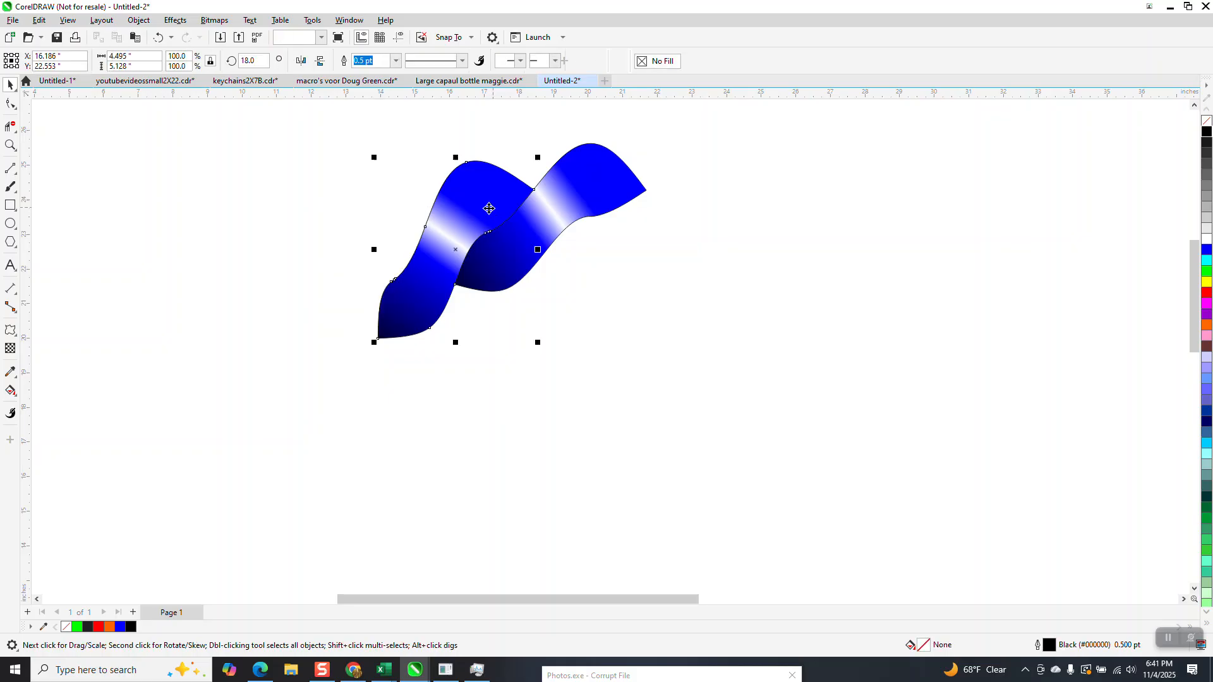
key(Delete)
click(537, 211)
key(Delete)
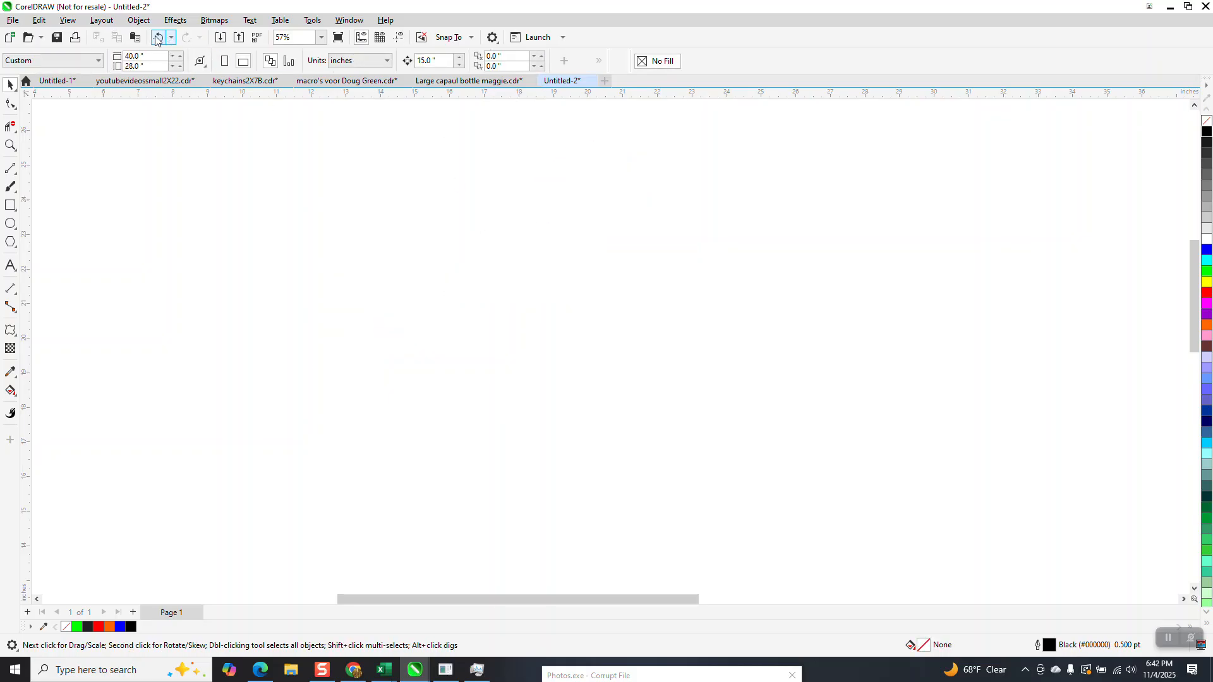
click(158, 37)
Step: Show the guidelines and move the original section's rotation center to their intersection at the page center
scroll(473, 256, down, 3)
click(513, 228)
click(398, 37)
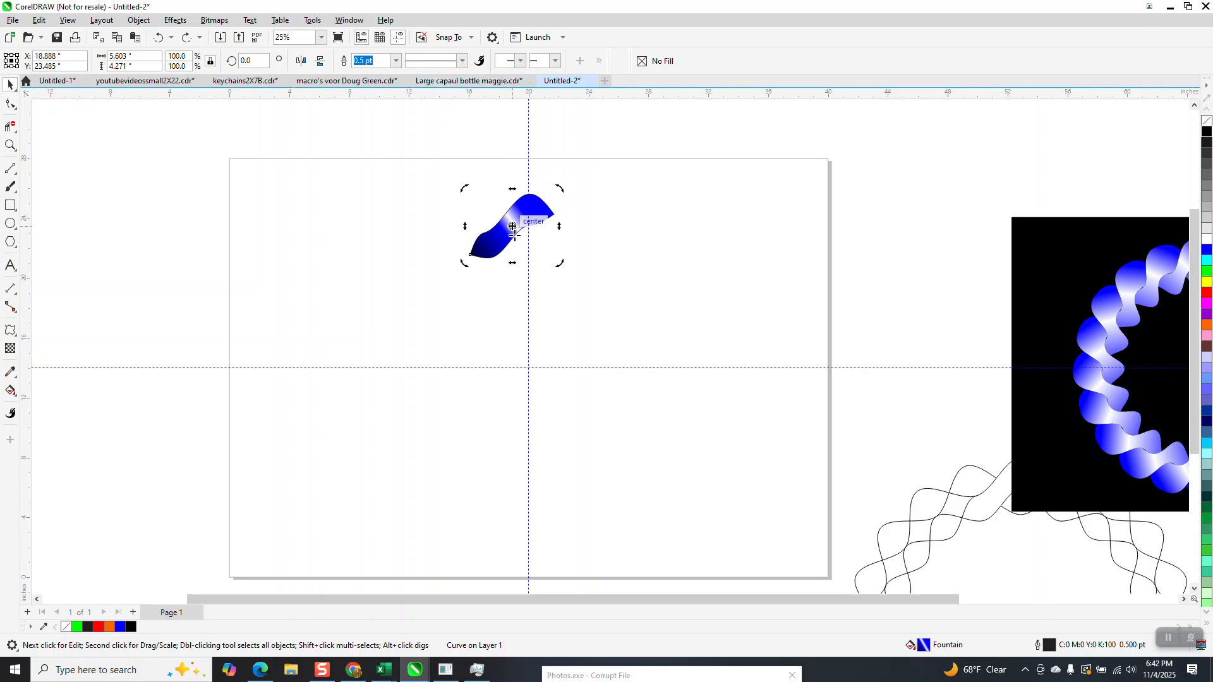
click(511, 230)
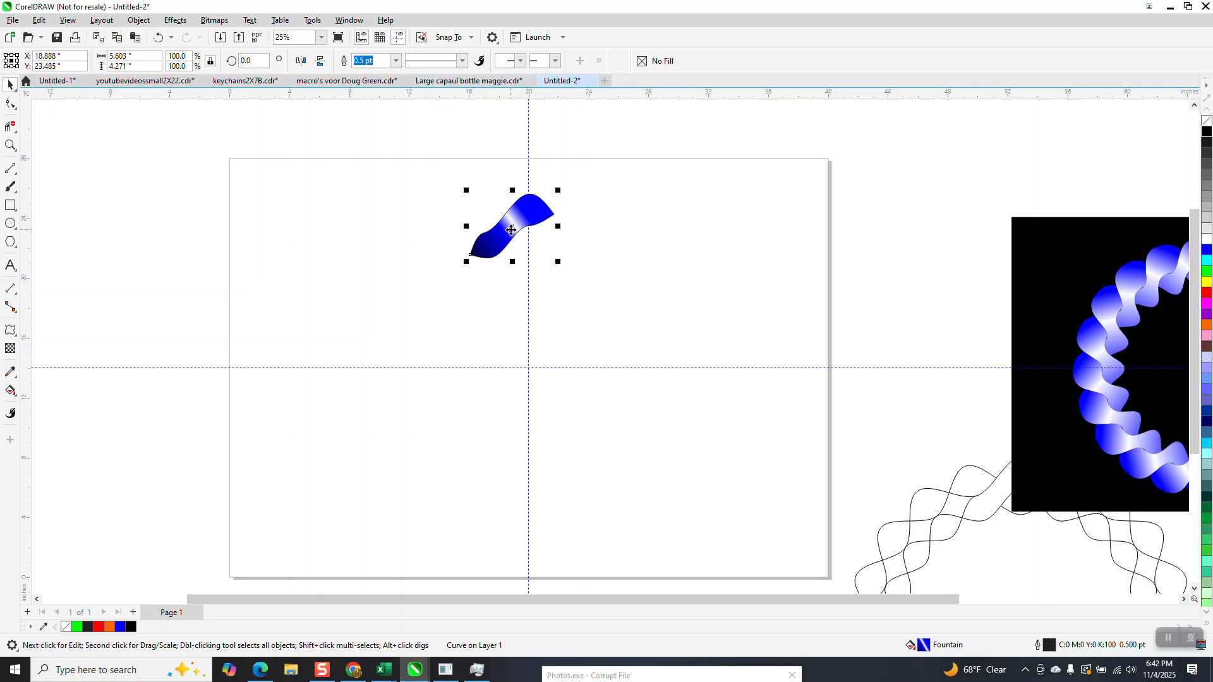
click(511, 228)
Step: Rotate the section by 18 degrees about the page center with 19 copies, using the Rotate transformation
click(349, 20)
mouse_move(412, 189)
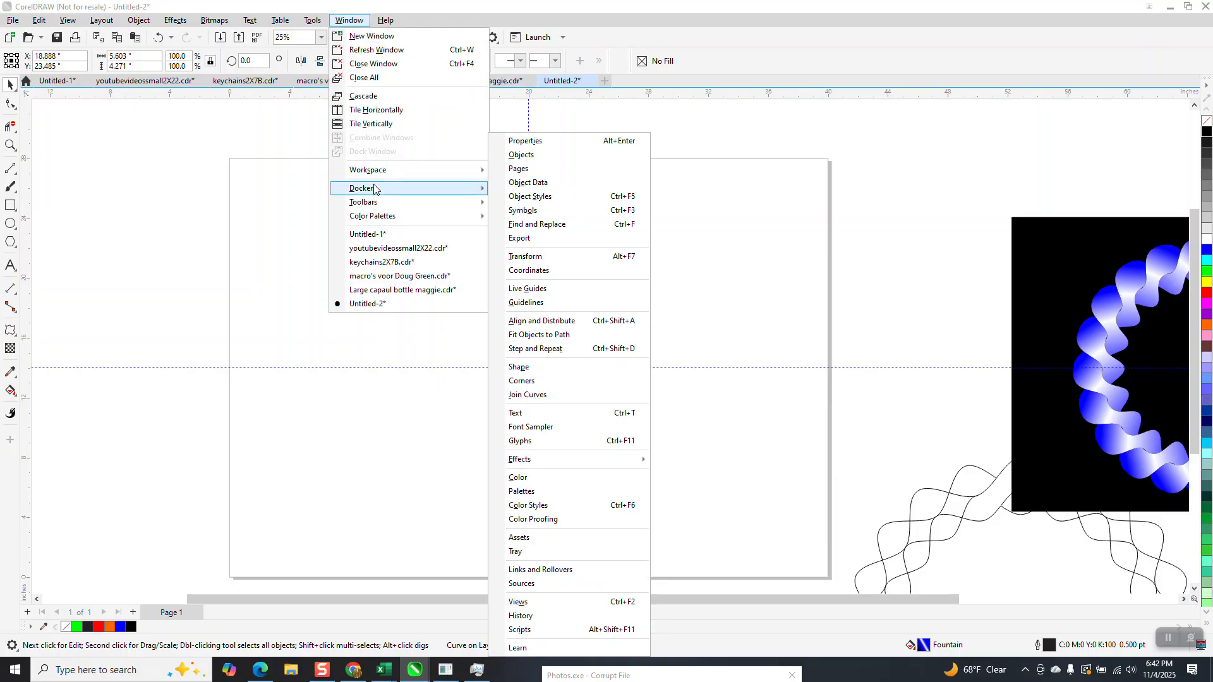
click(544, 259)
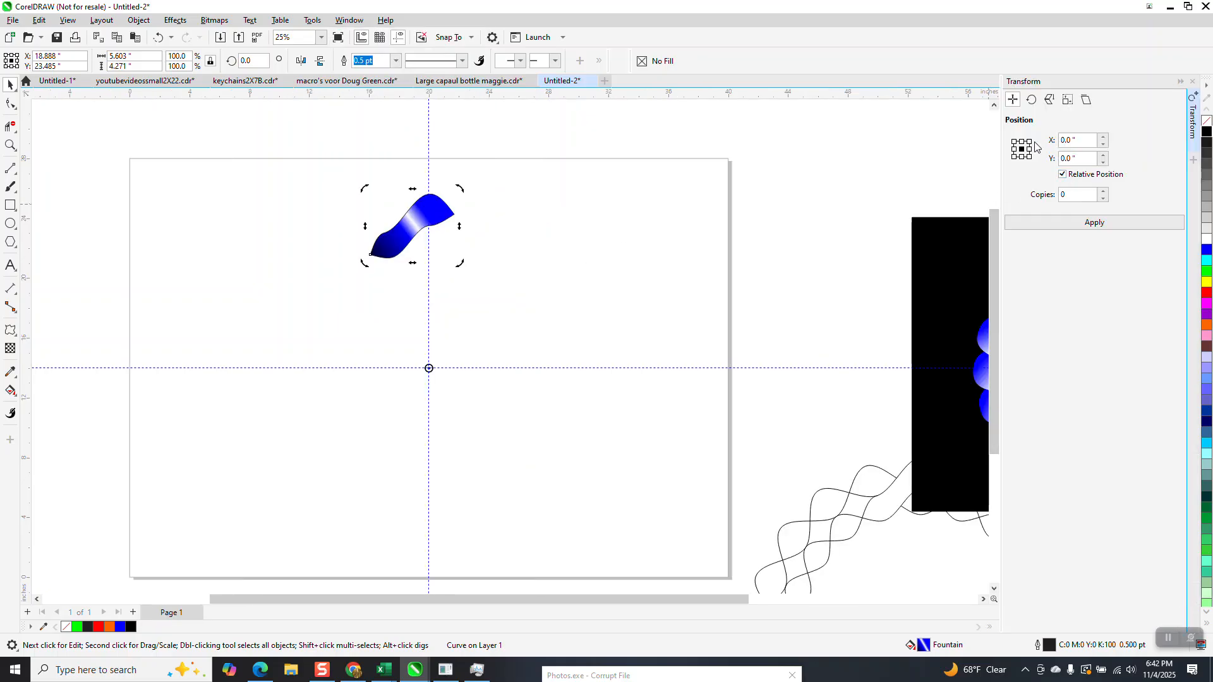
click(1031, 99)
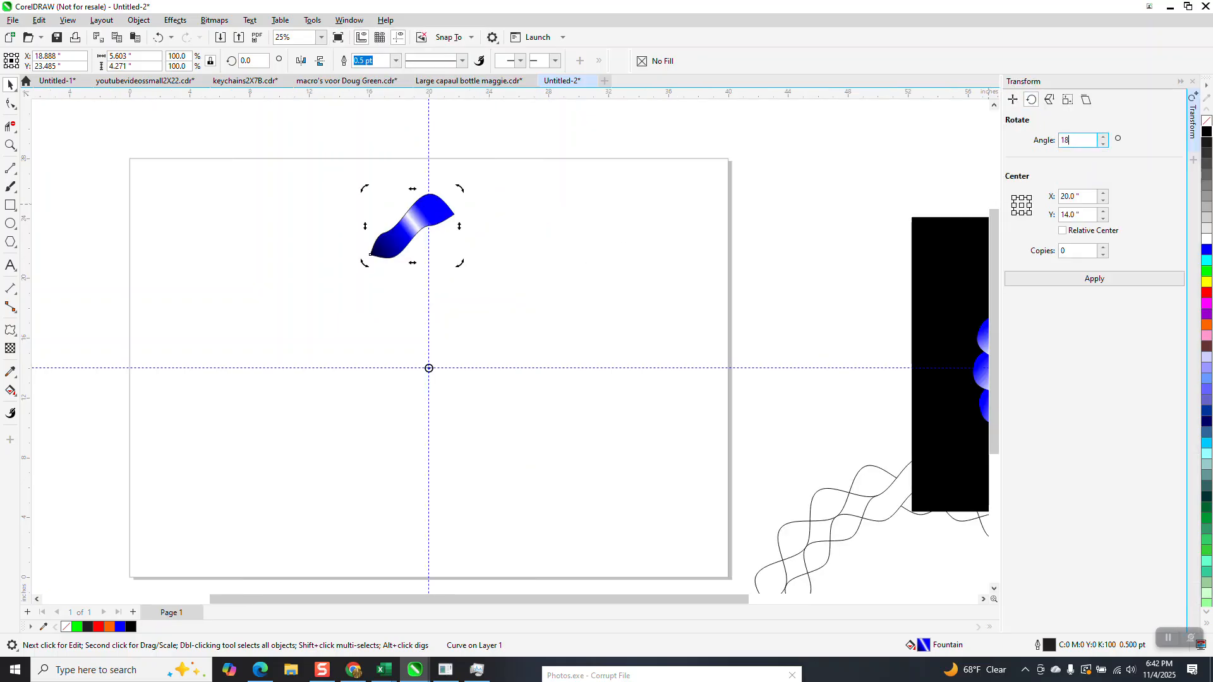
double_click(1063, 251)
text(19)
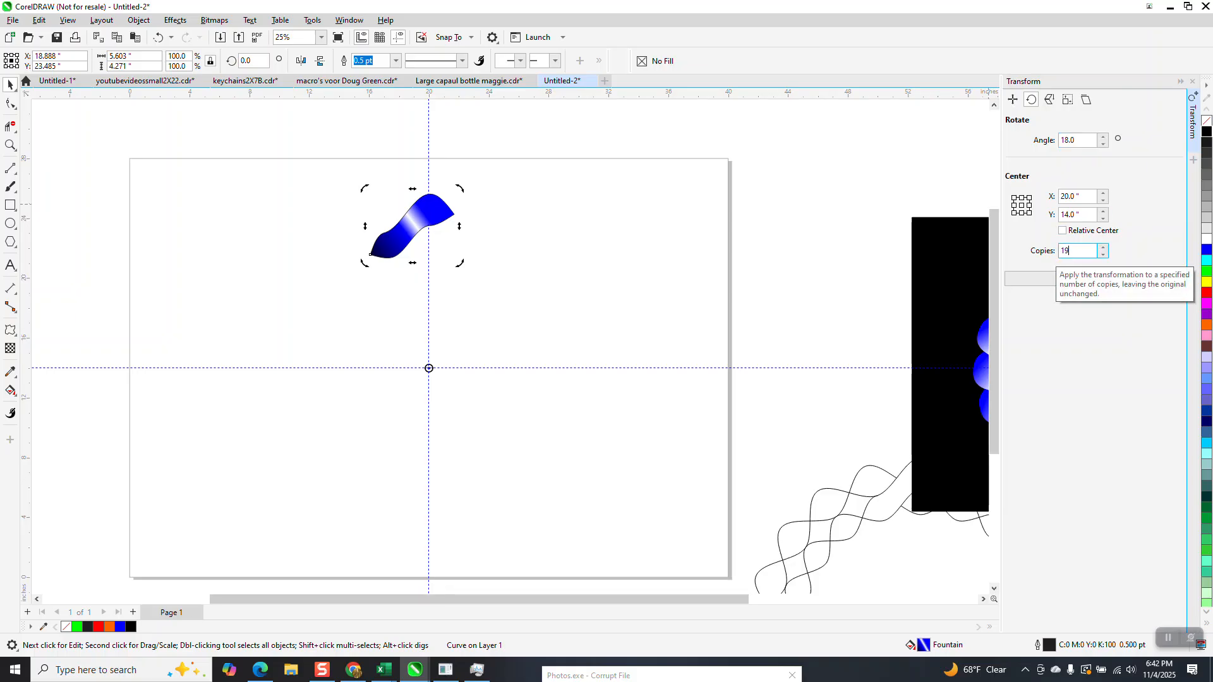
key(Return)
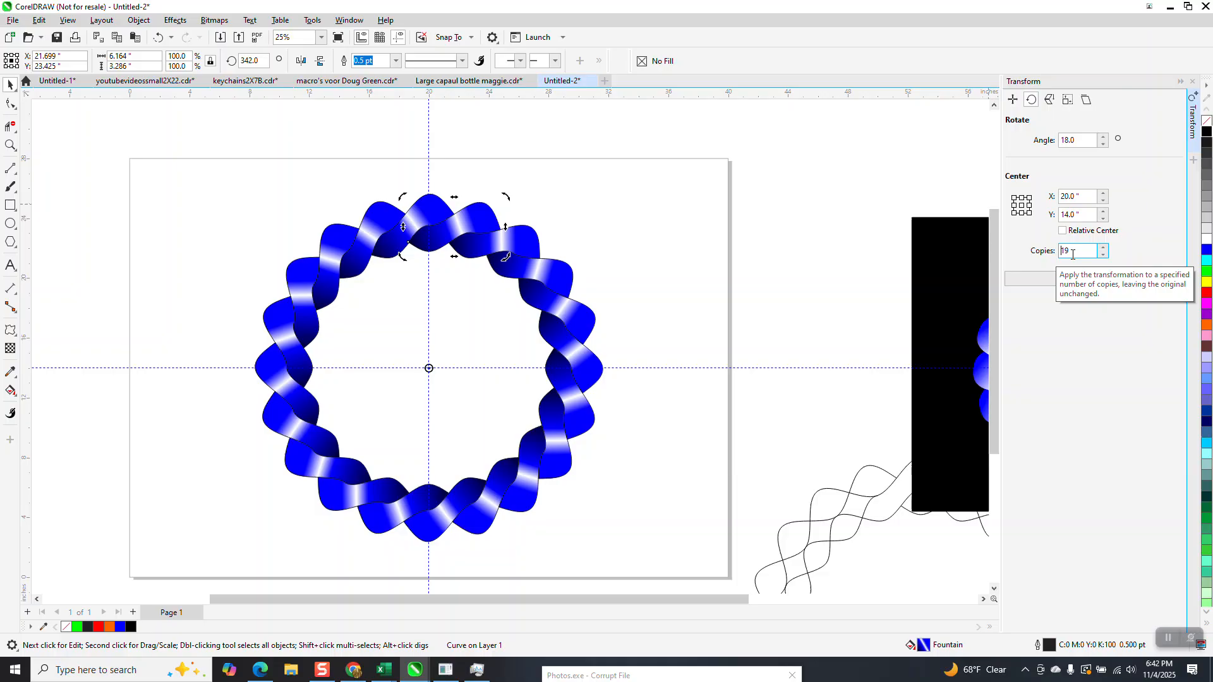
Step: Send the last rotated copy, next to the original section at the ring's top, to the back of the page
click(14, 141)
drag(362, 192, 541, 339)
scroll(474, 240, down, 2)
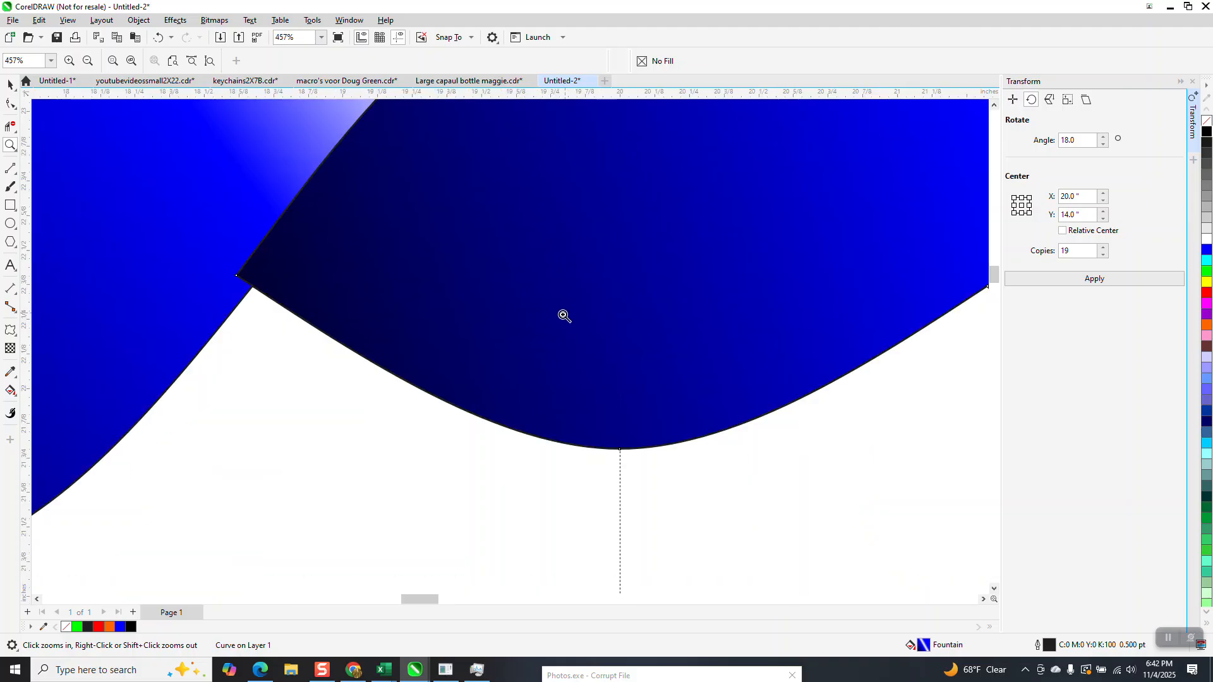
scroll(556, 316, down, 4)
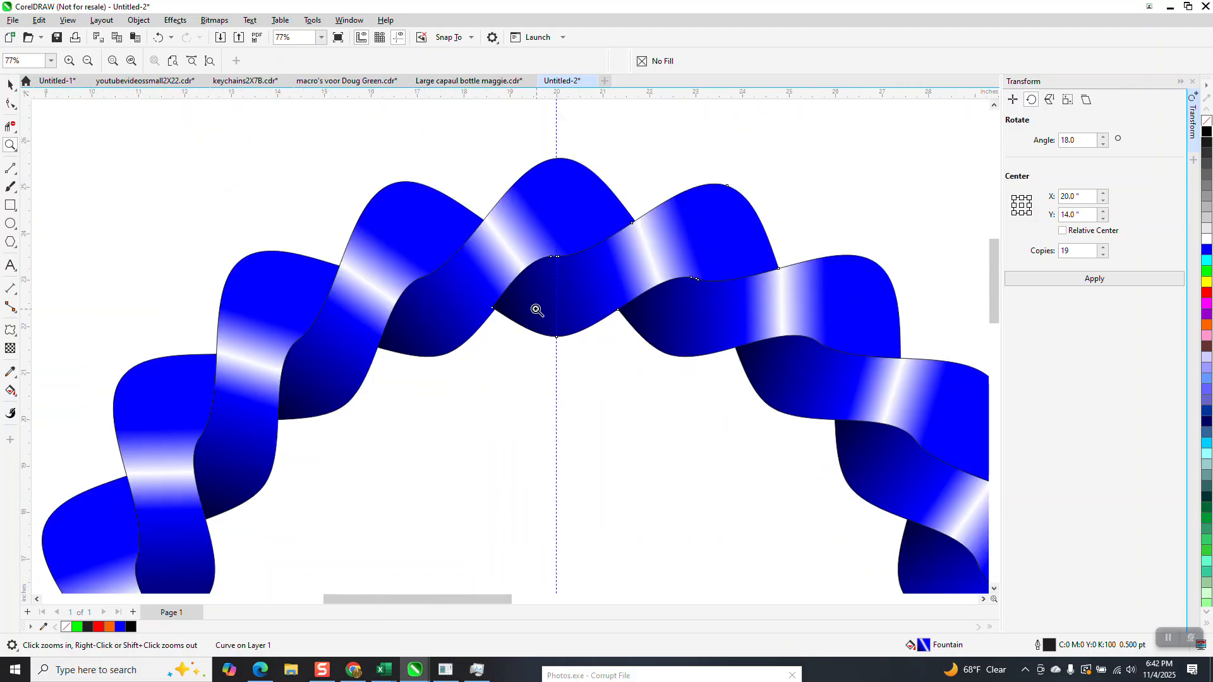
click(10, 85)
click(681, 183)
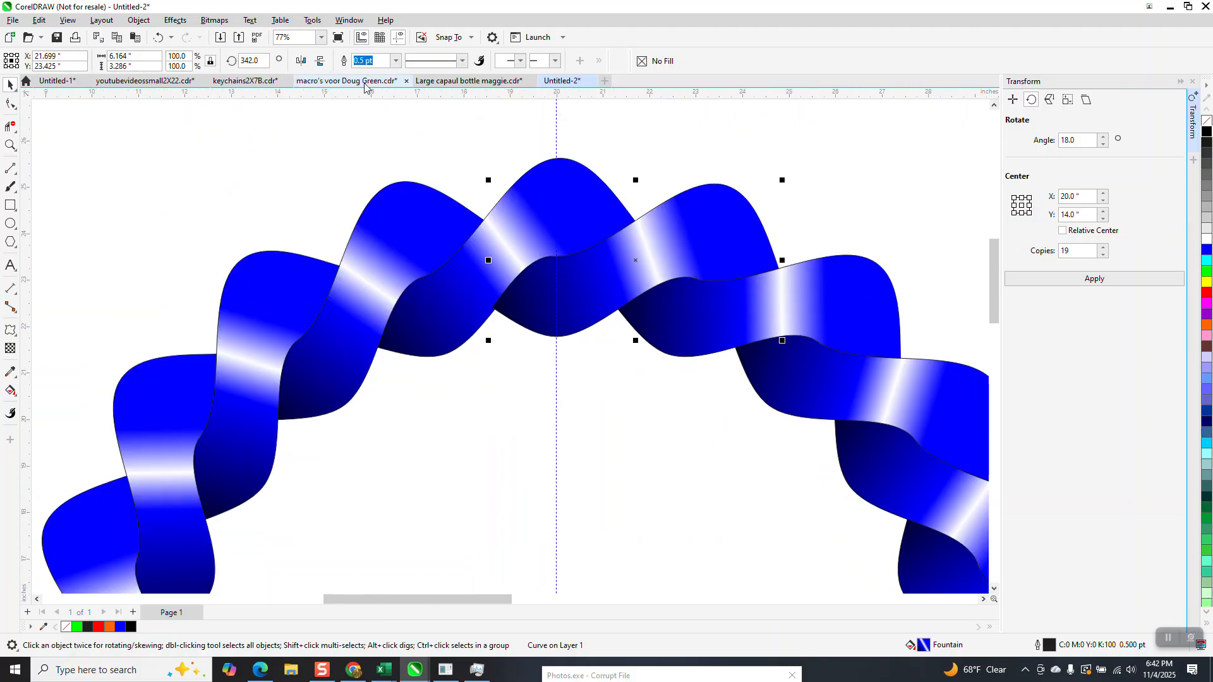
click(139, 21)
mouse_move(183, 222)
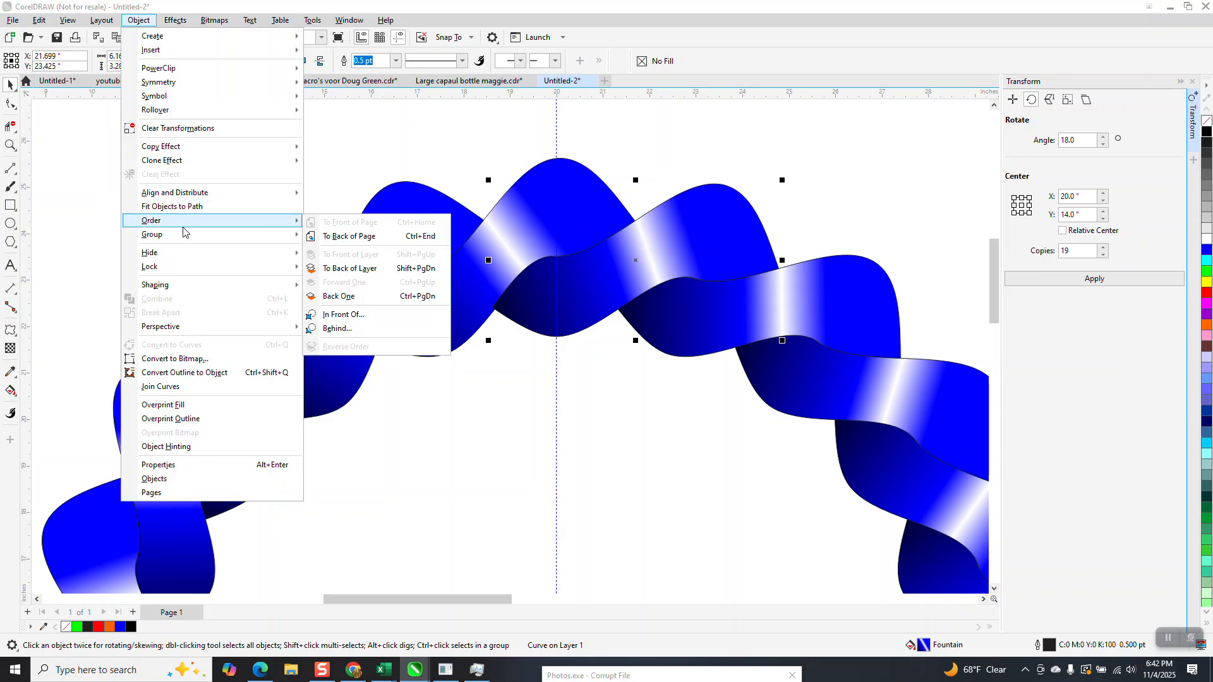
click(335, 237)
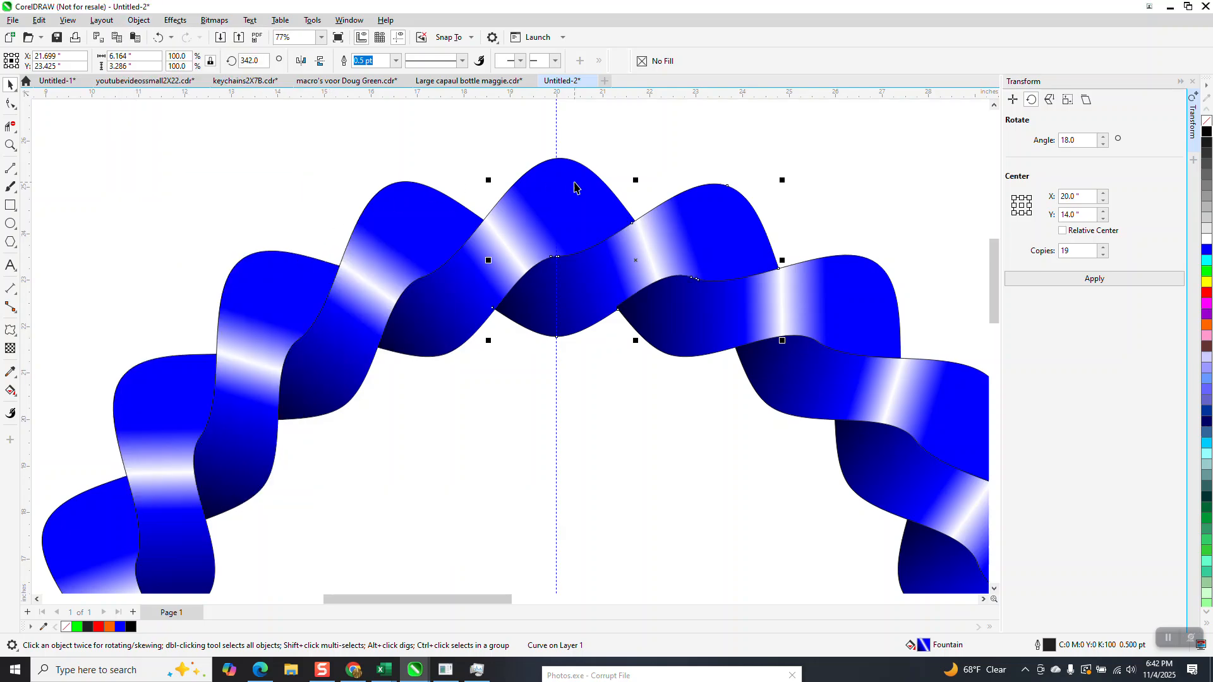
click(632, 177)
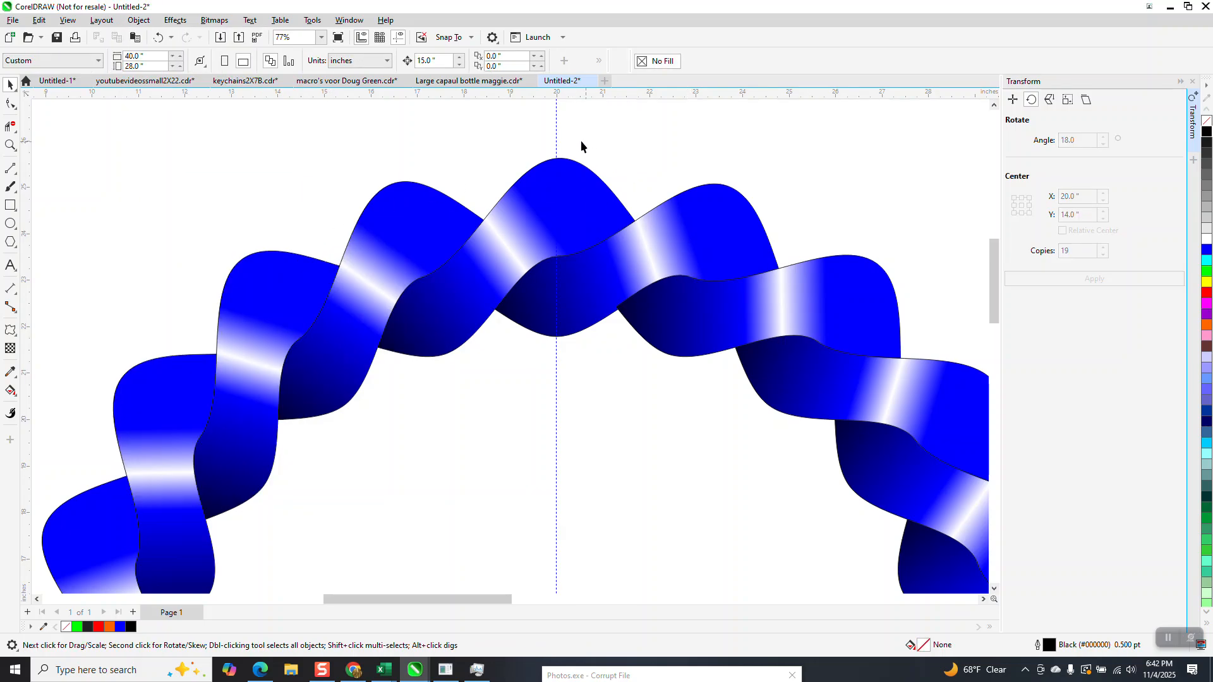
Step: Draw a black-filled rectangle about 30.9 by 24.9 inches around the ring and send it to the back of the page
scroll(581, 140, down, 1)
scroll(505, 235, down, 1)
scroll(569, 223, down, 1)
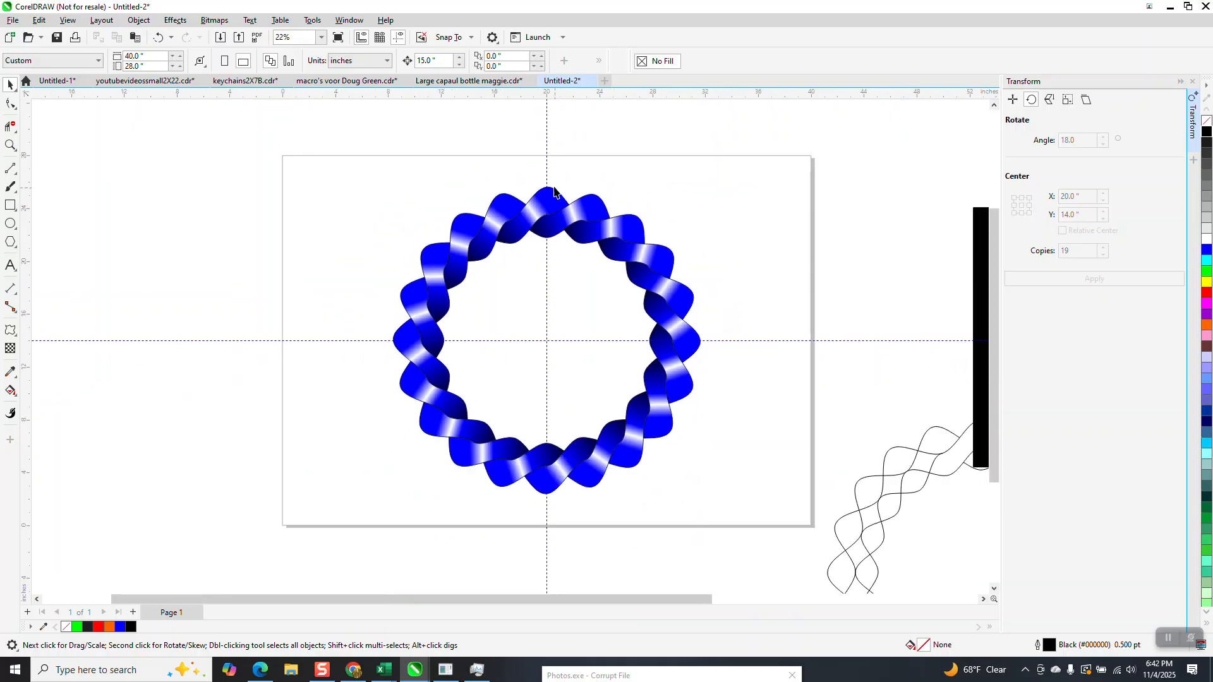
click(10, 205)
drag(353, 184, 763, 512)
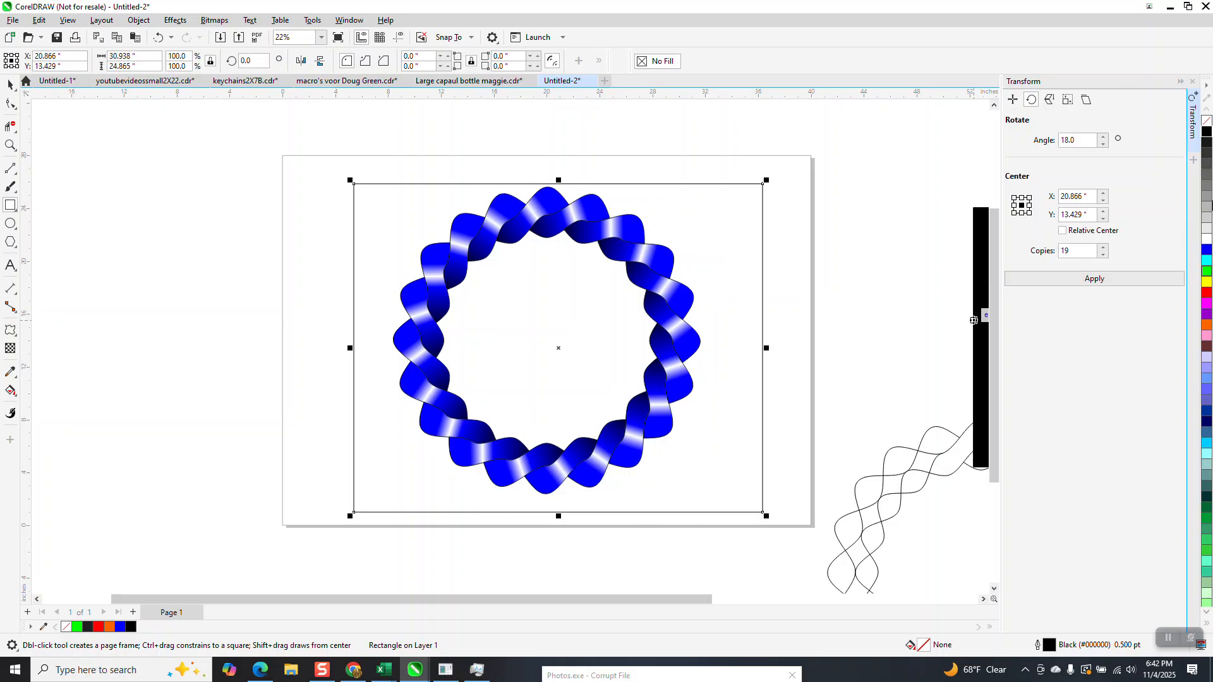
click(1206, 130)
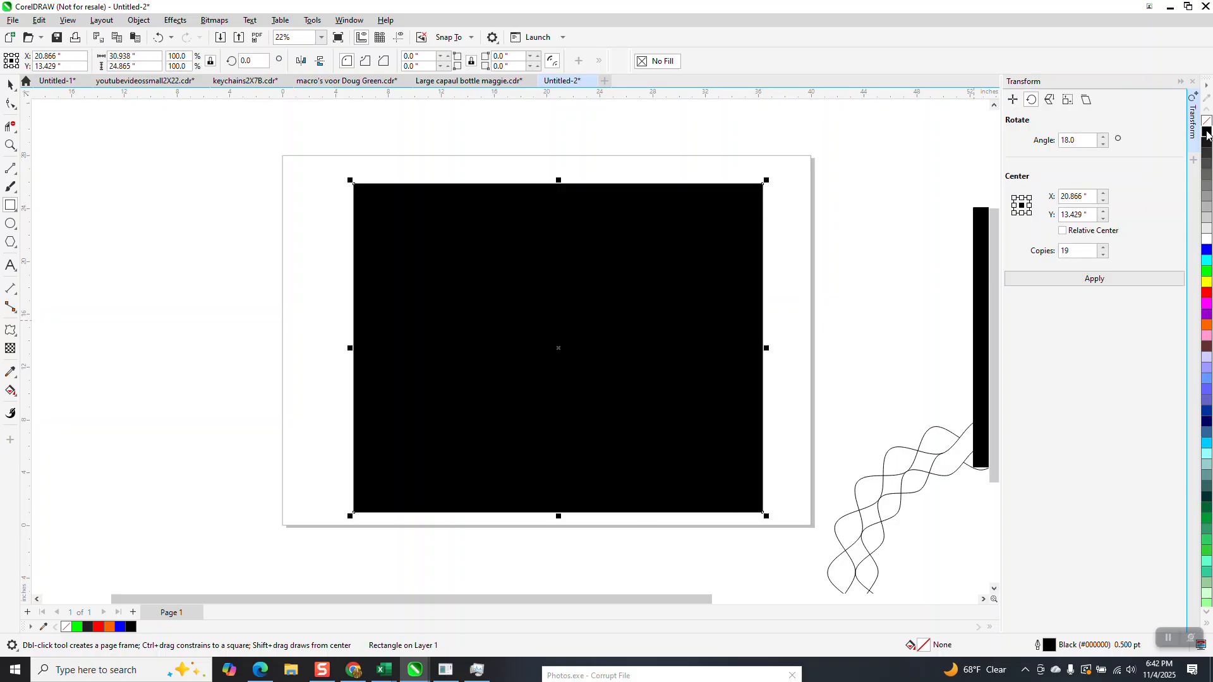
click(143, 23)
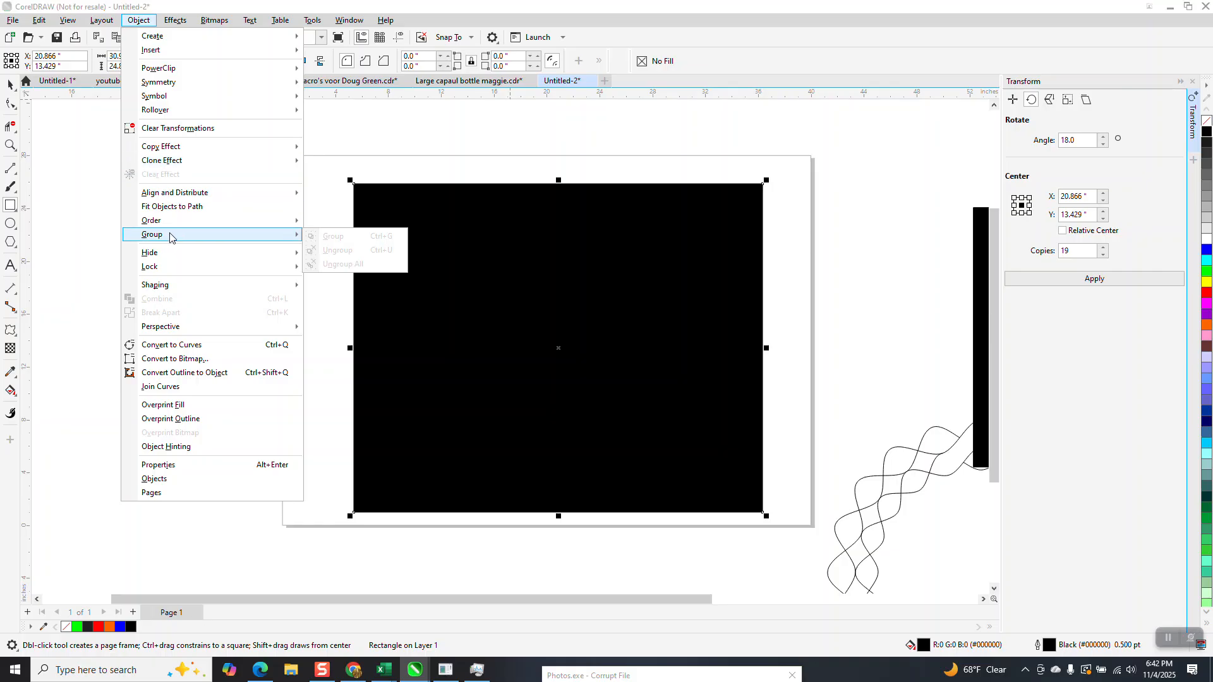
click(325, 235)
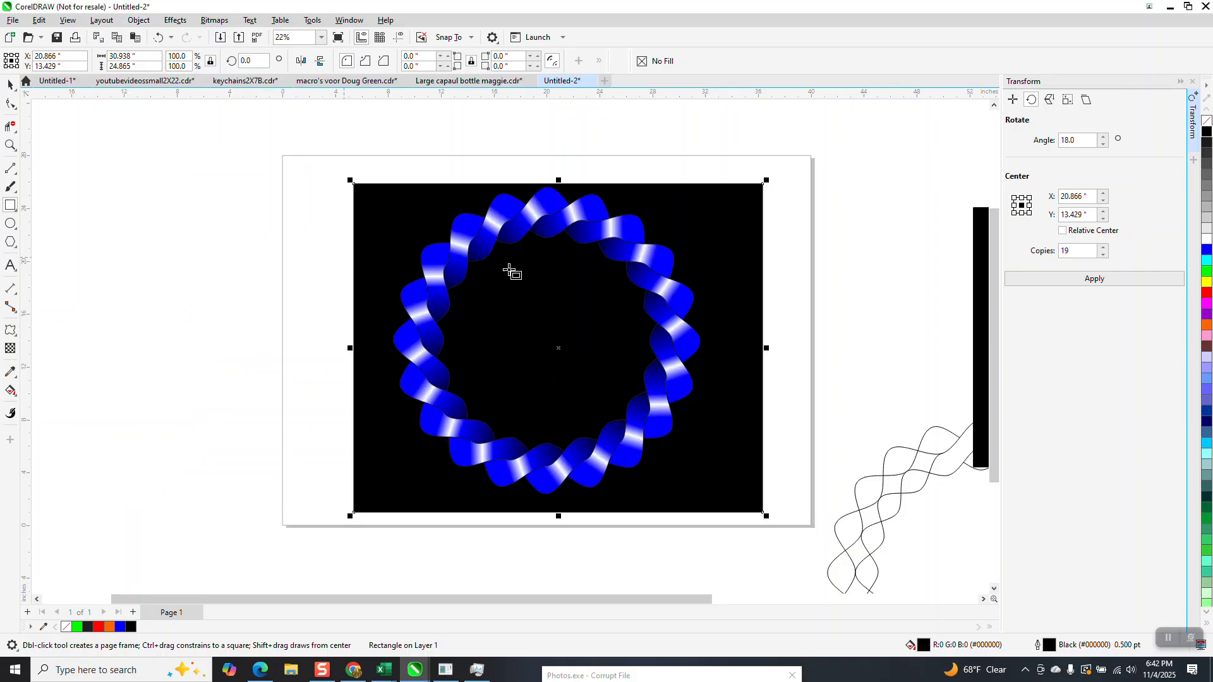
Step: Select all 20 sections of the ring without the black background rectangle
click(11, 84)
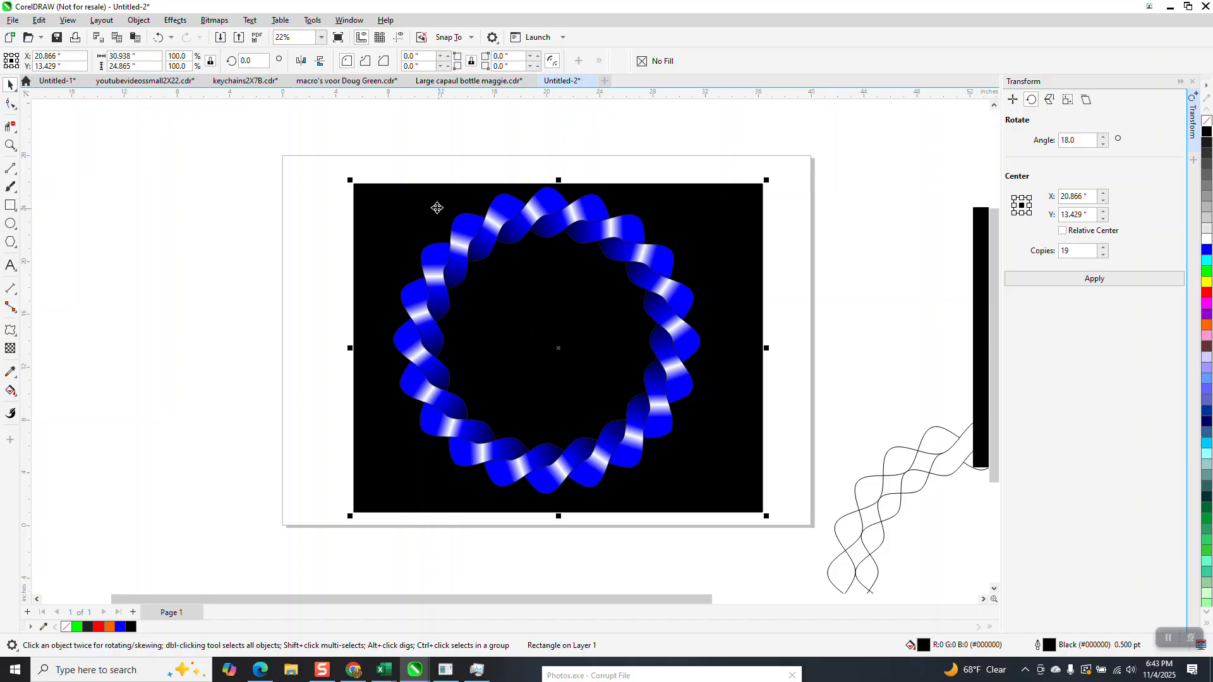
scroll(422, 201, down, 1)
drag(384, 165, 650, 440)
Step: Try a white outline on the selected ring sections, inspect it up close and undo it
right_click(1206, 242)
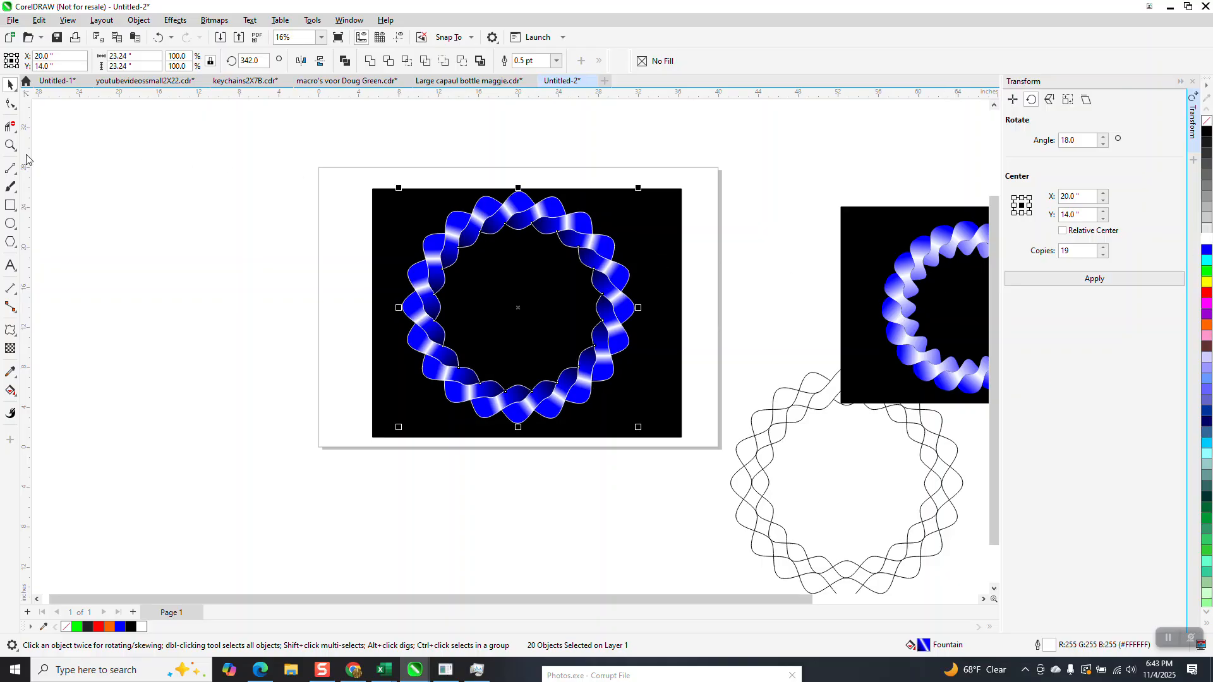
click(10, 145)
drag(378, 192, 716, 307)
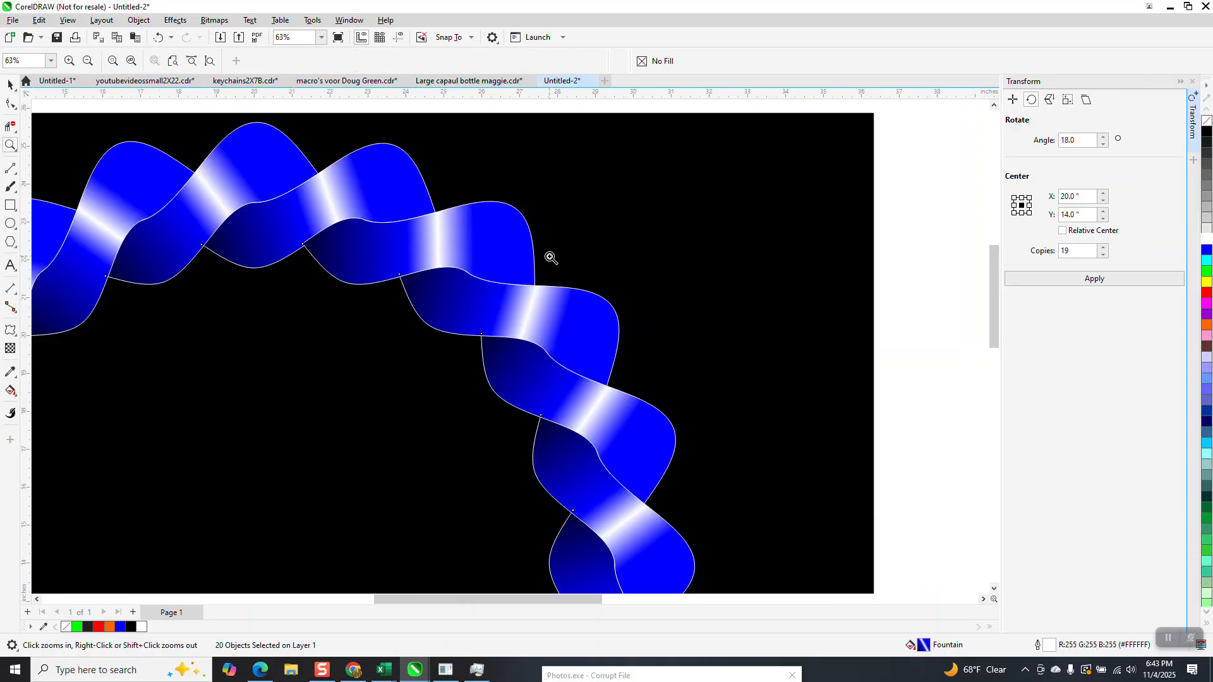
click(163, 37)
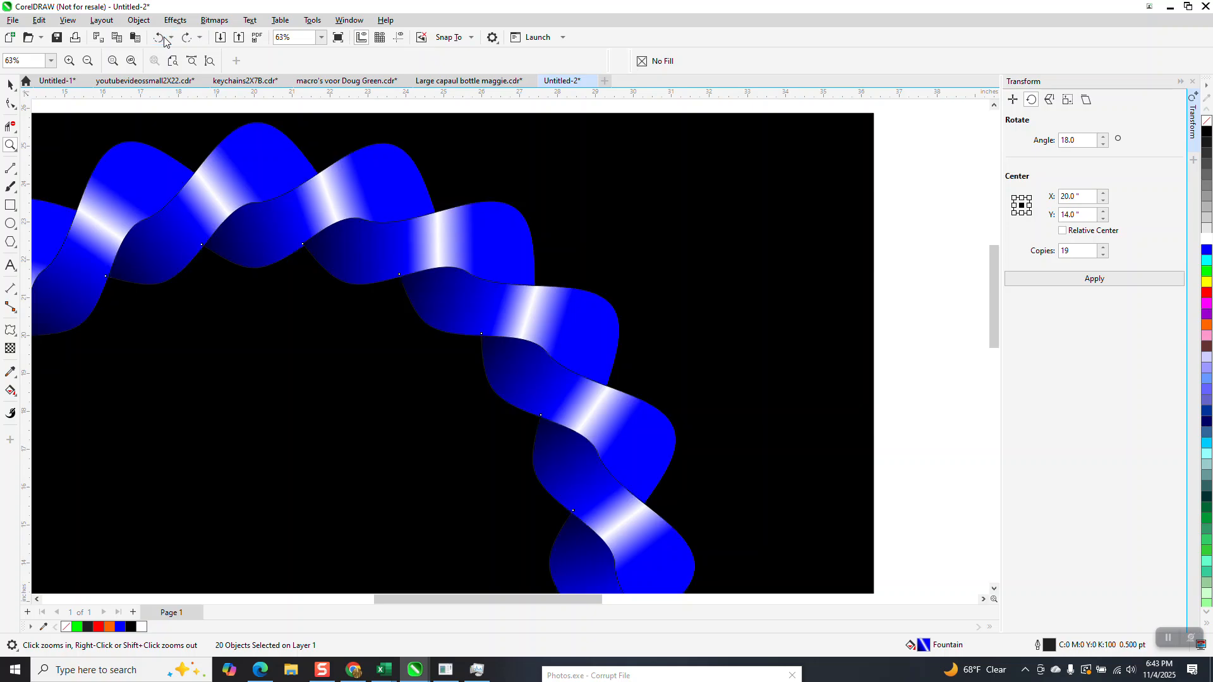
Step: Set the outline color of the selected ring sections to black
right_click(1206, 134)
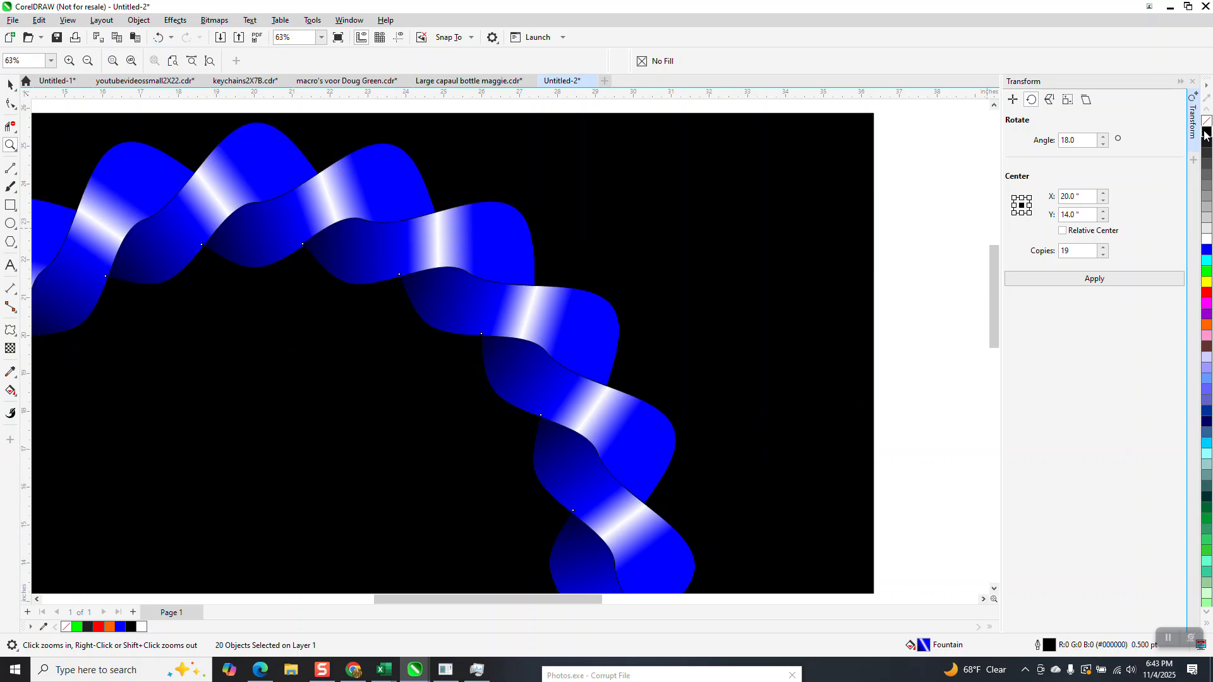
scroll(720, 221, down, 4)
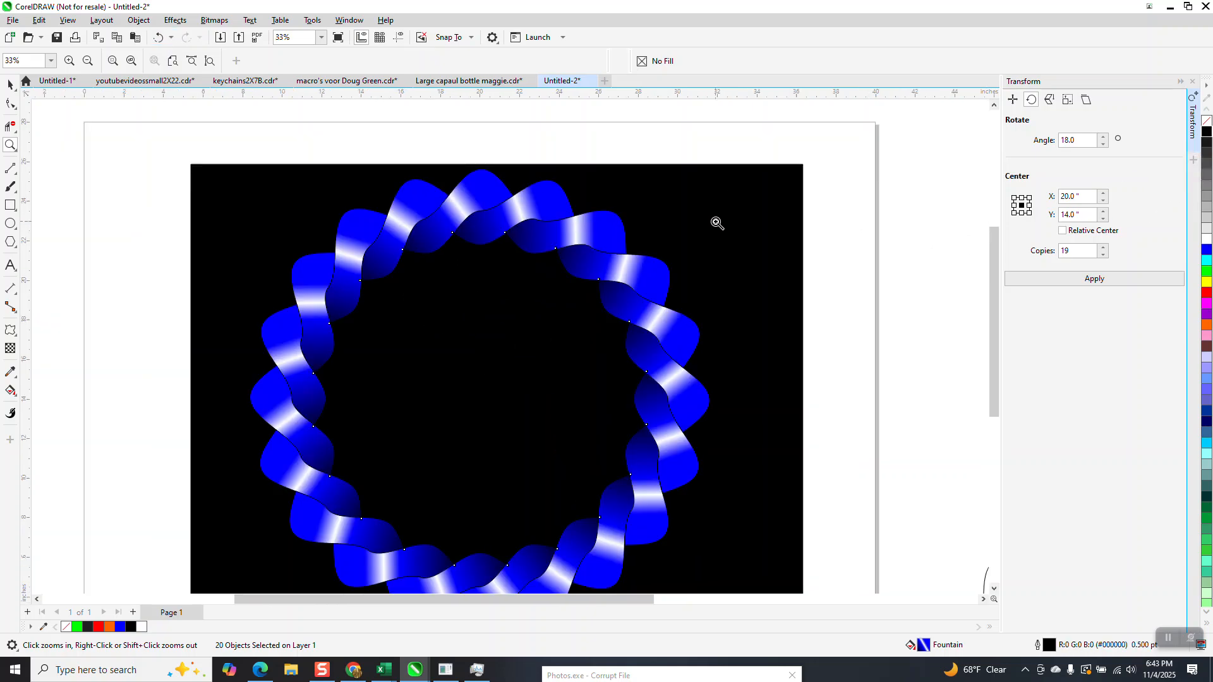
Step: Examine the black outlines between the twist sections up close and the whole ring against the black background
click(11, 85)
key(space)
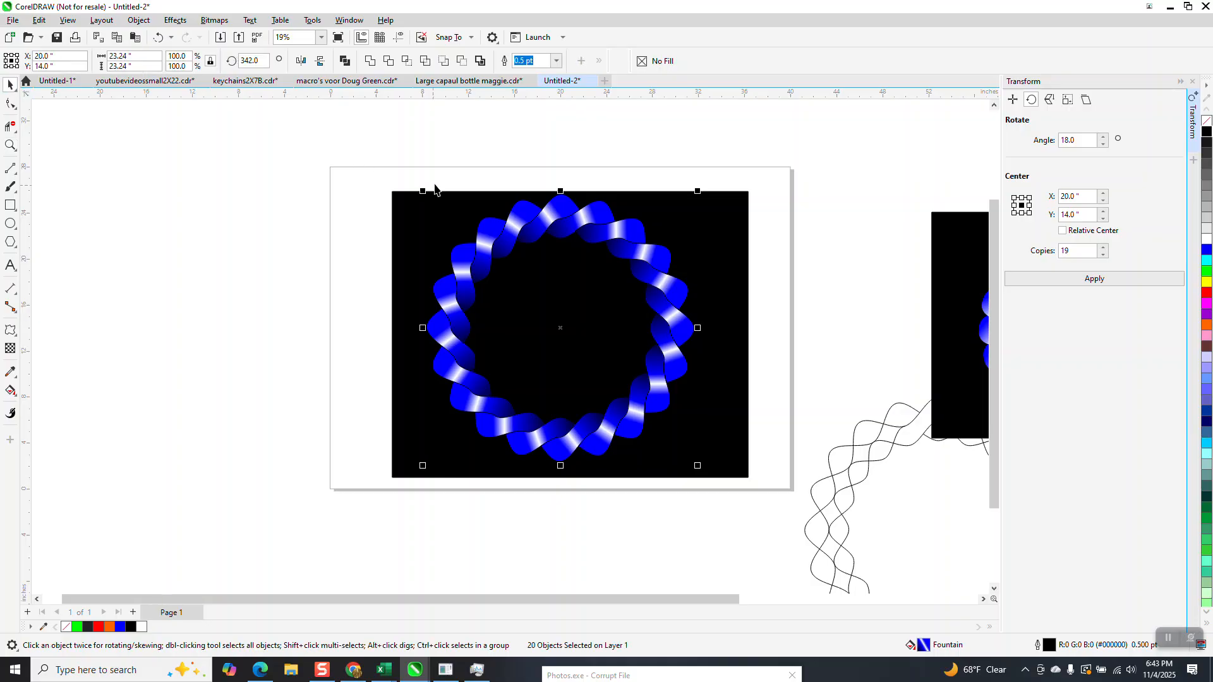
click(11, 145)
drag(511, 232, 631, 270)
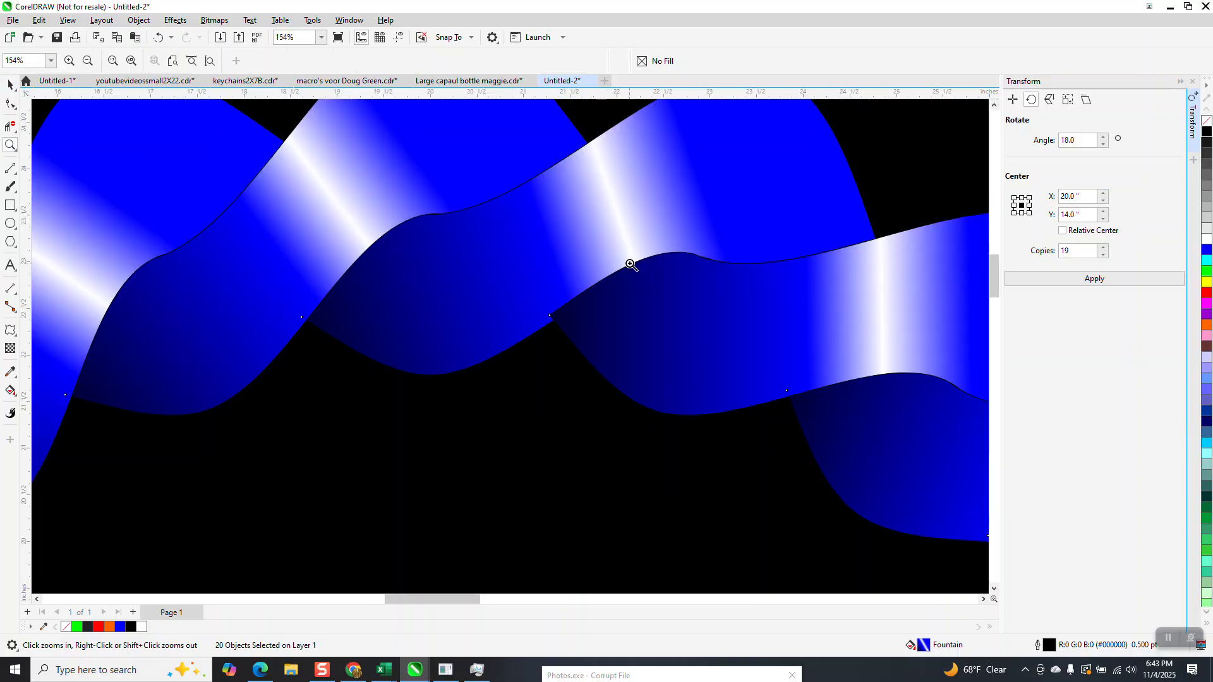
scroll(587, 281, down, 3)
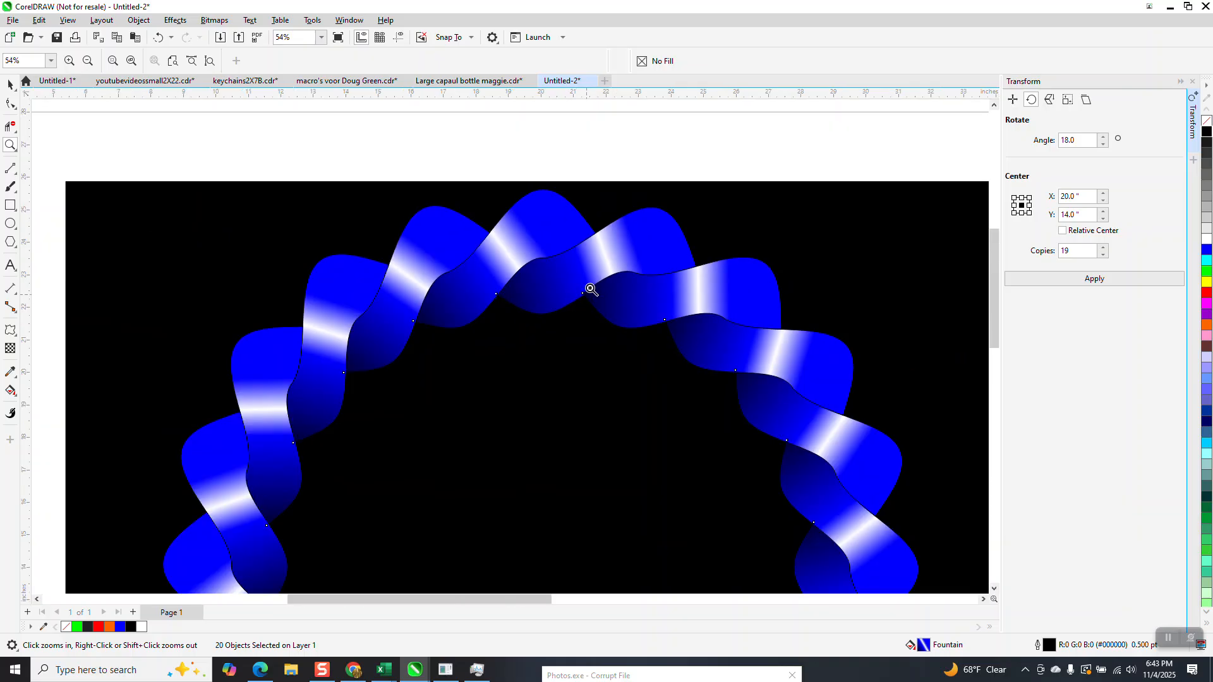
scroll(563, 291, down, 3)
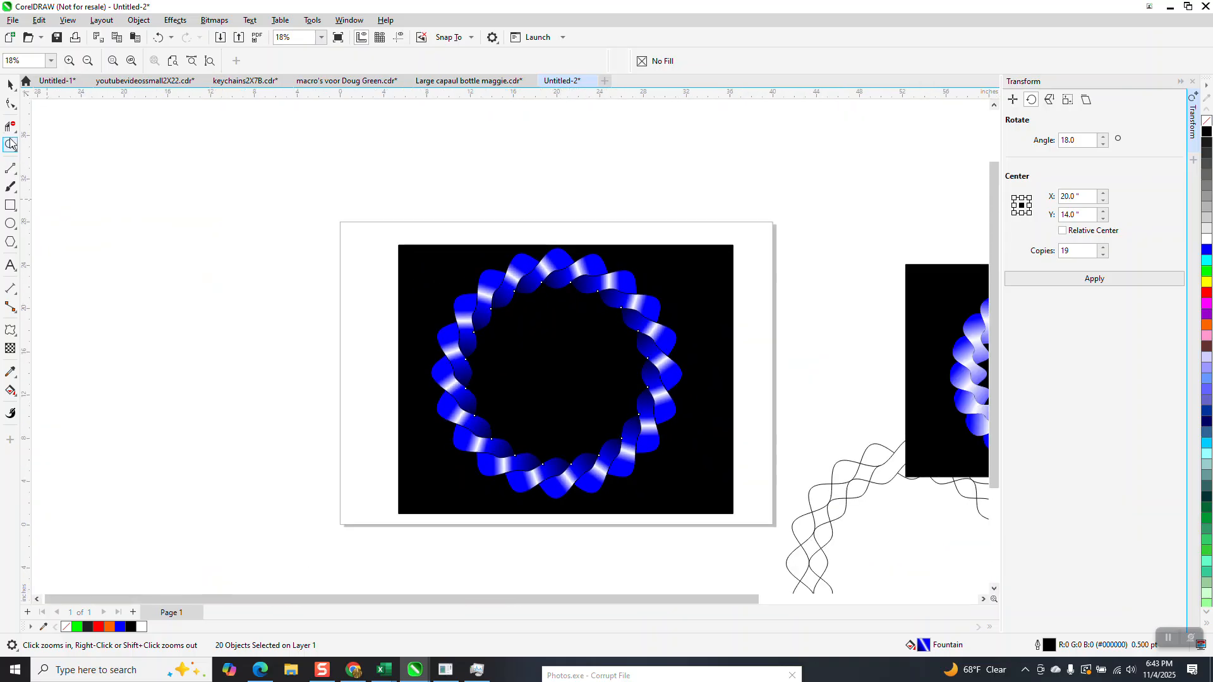
drag(446, 253, 743, 543)
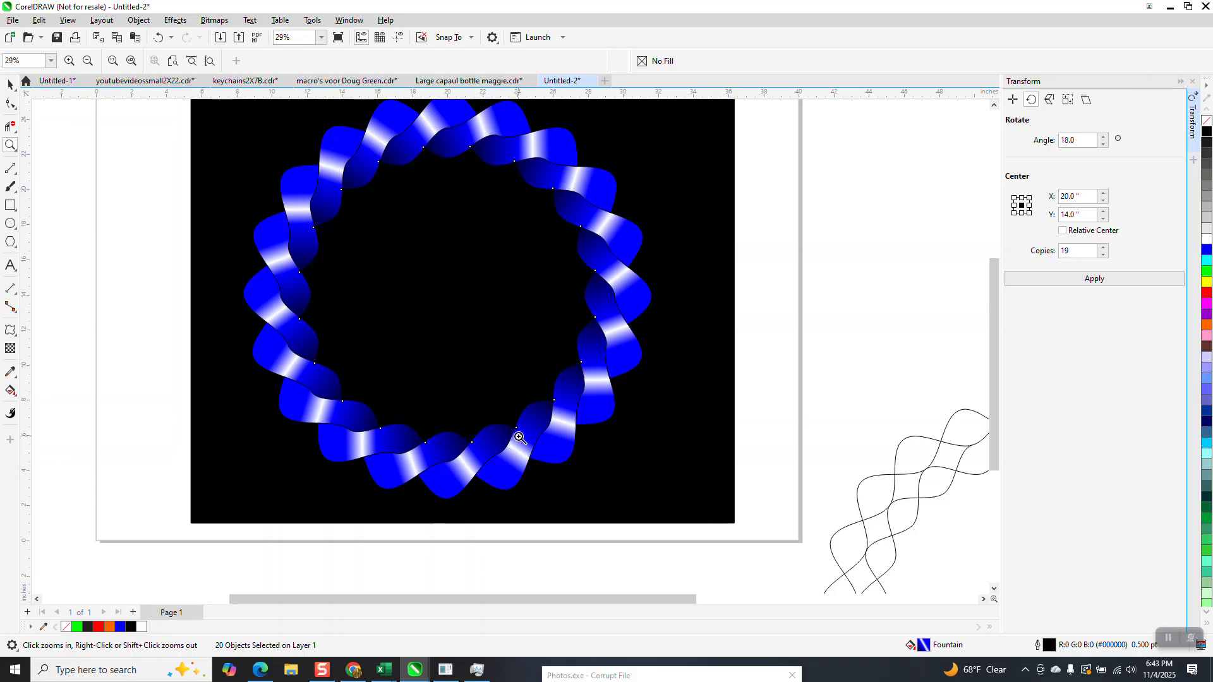
scroll(531, 425, down, 1)
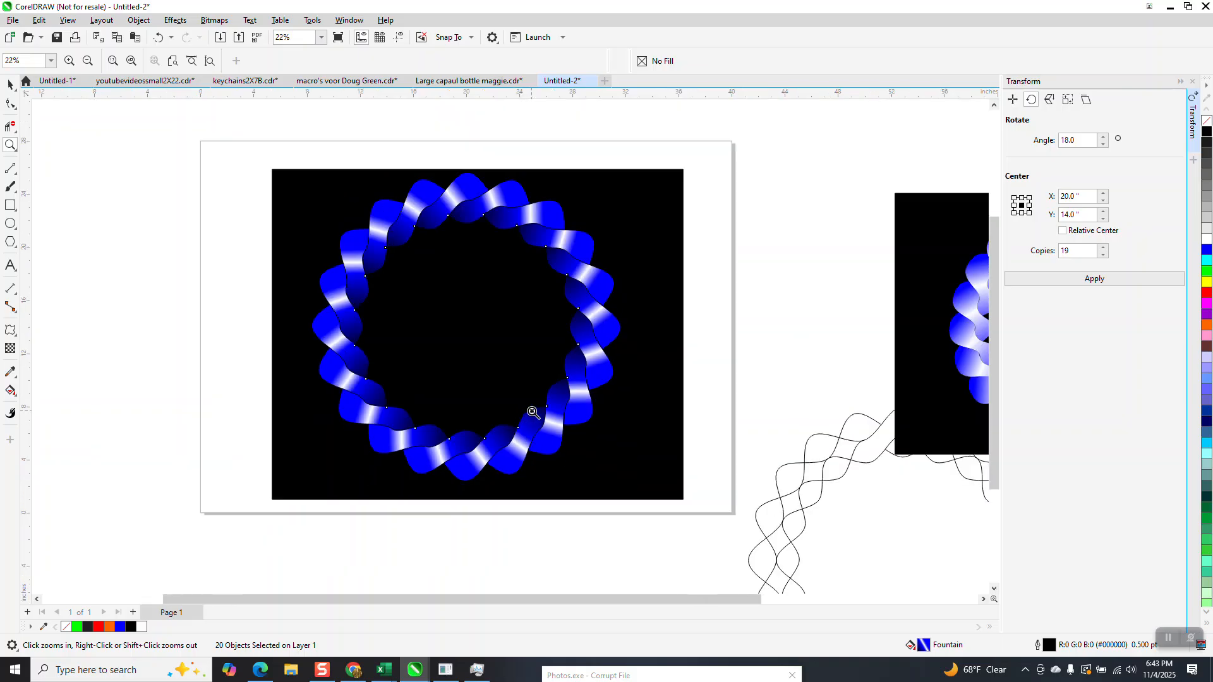